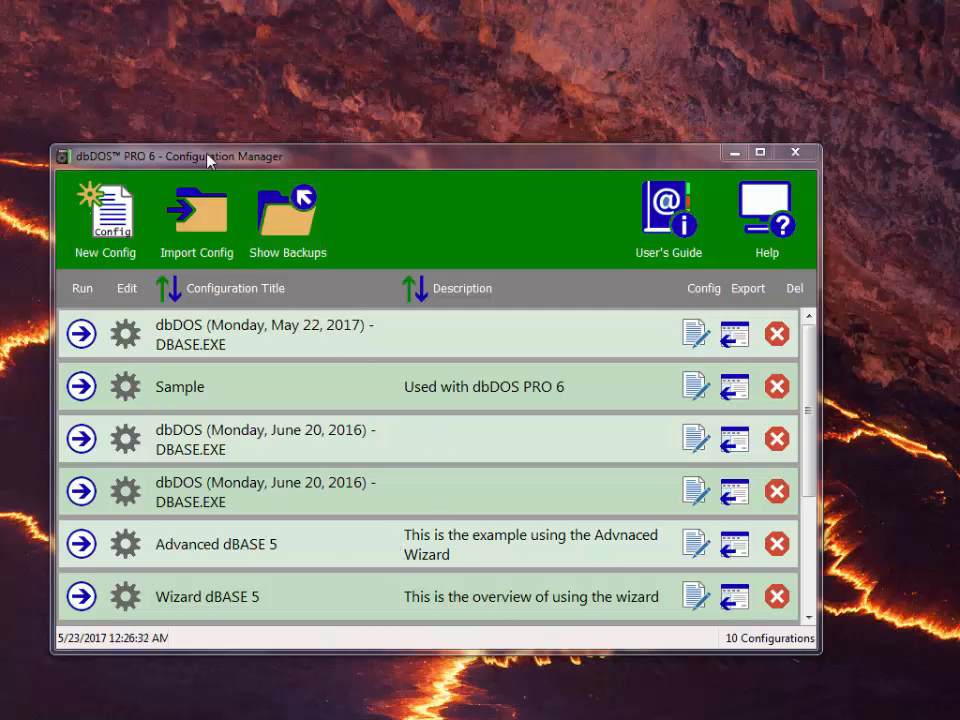
# Create a new configuration named "dbDOS PRO 6 Example" with the description "Wizard video" and continue to the mounted drive settings
pyautogui.click(119, 233)
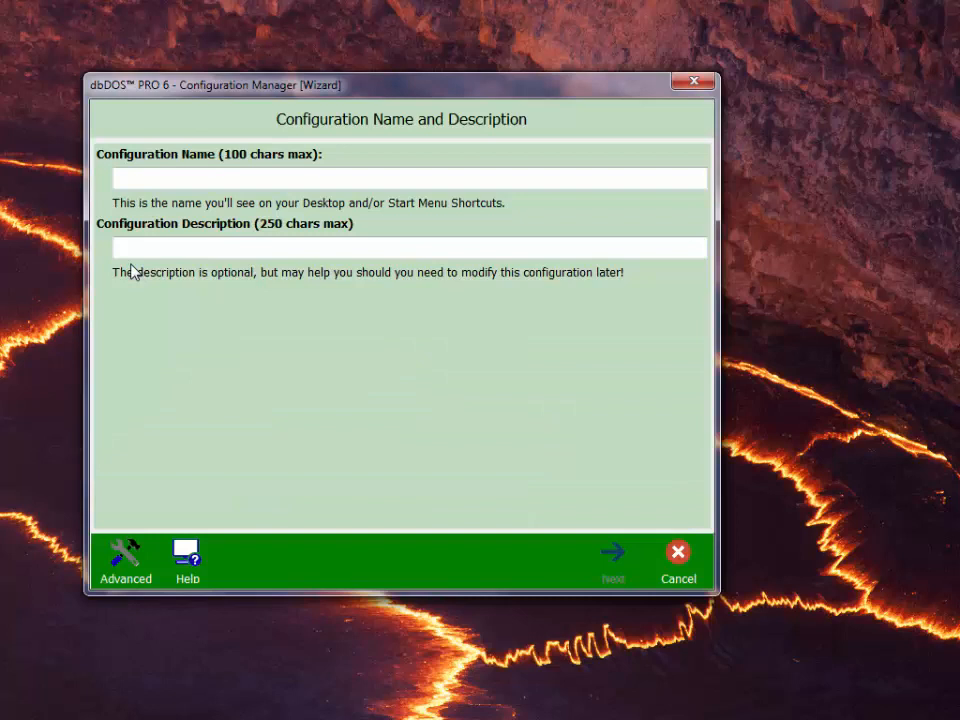
pyautogui.click(150, 178)
pyautogui.write('dbDOS™ PRO 6 Exam')
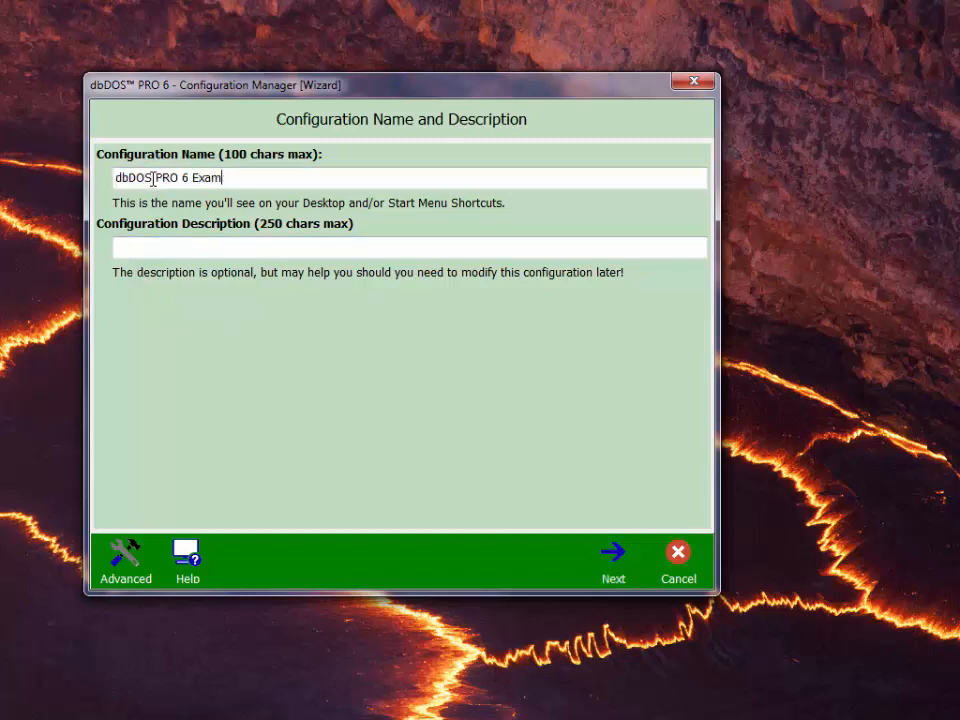
pyautogui.write('ple')
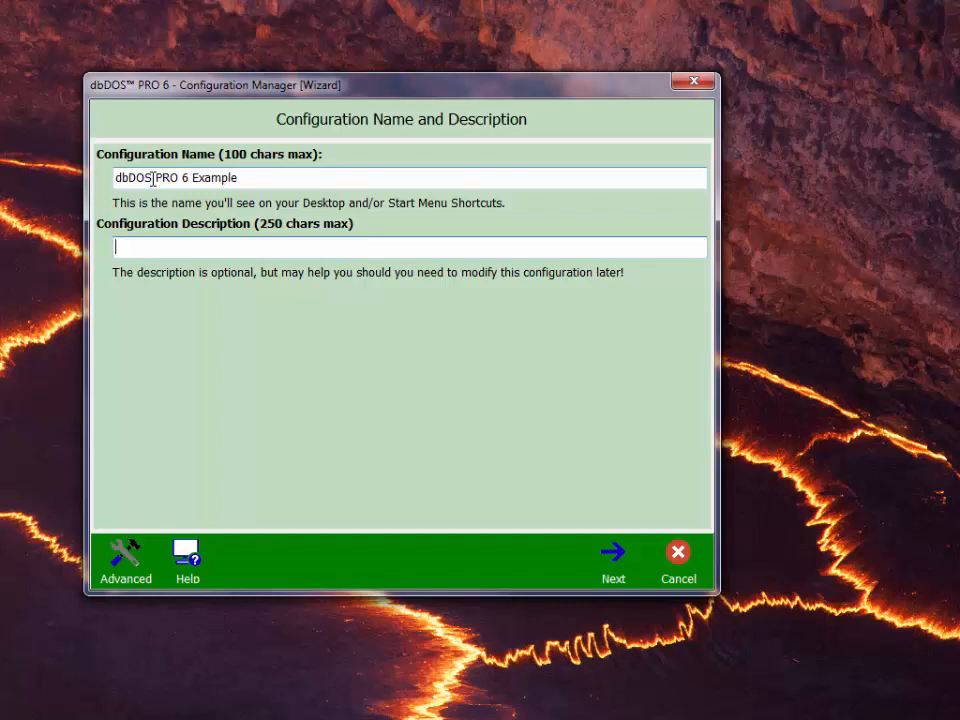
pyautogui.write('Wizard video')
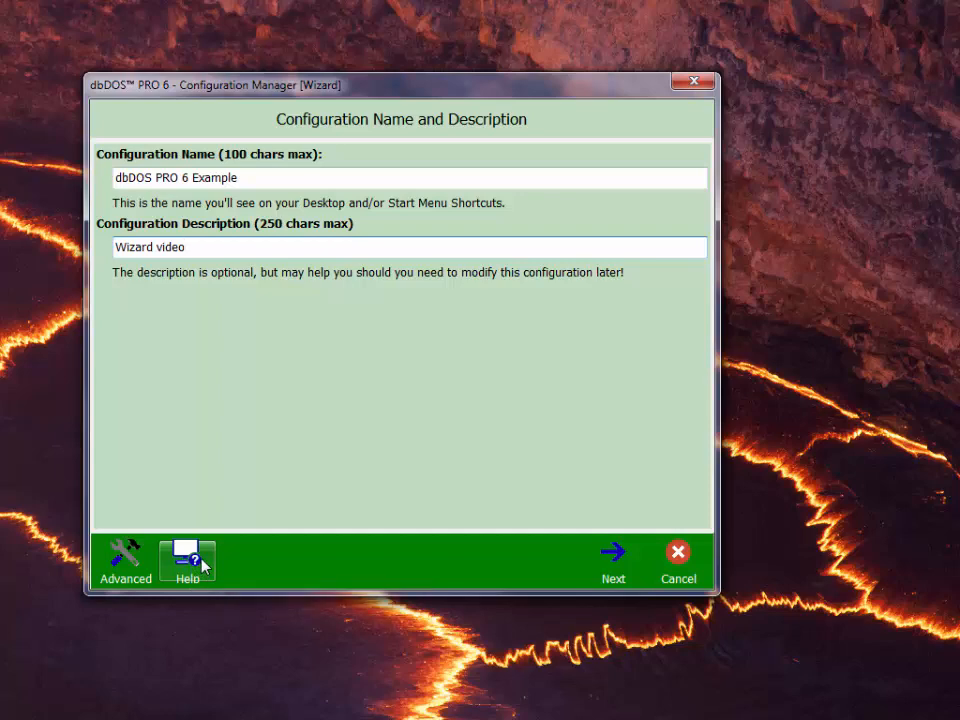
pyautogui.click(615, 570)
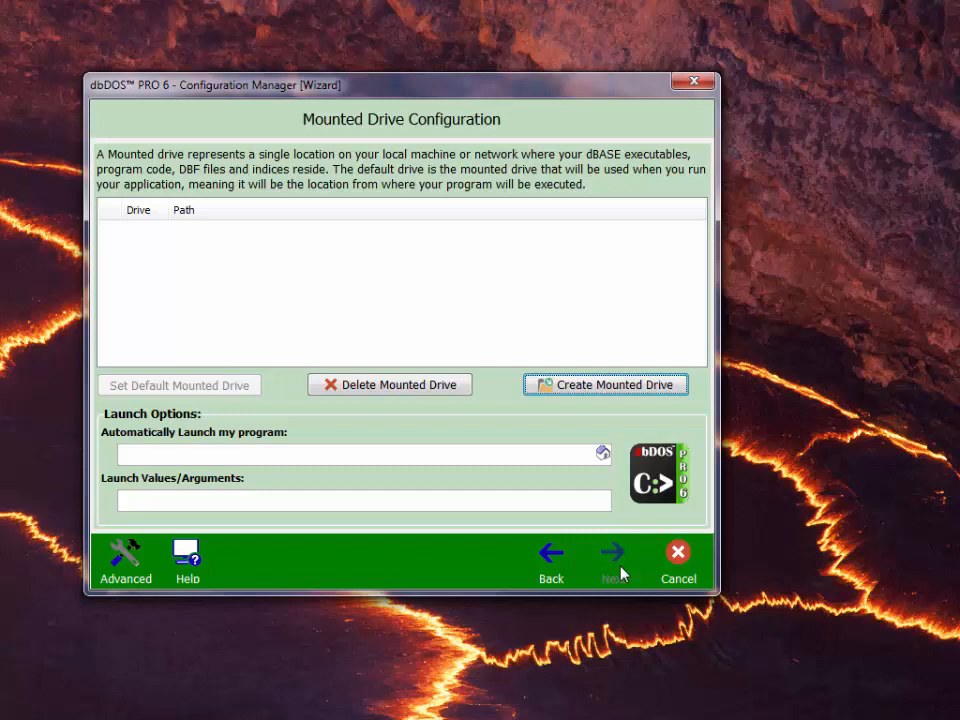
# Start a new mounted drive and choose the local folder C:\dBASE5\en as its physical path
pyautogui.click(617, 385)
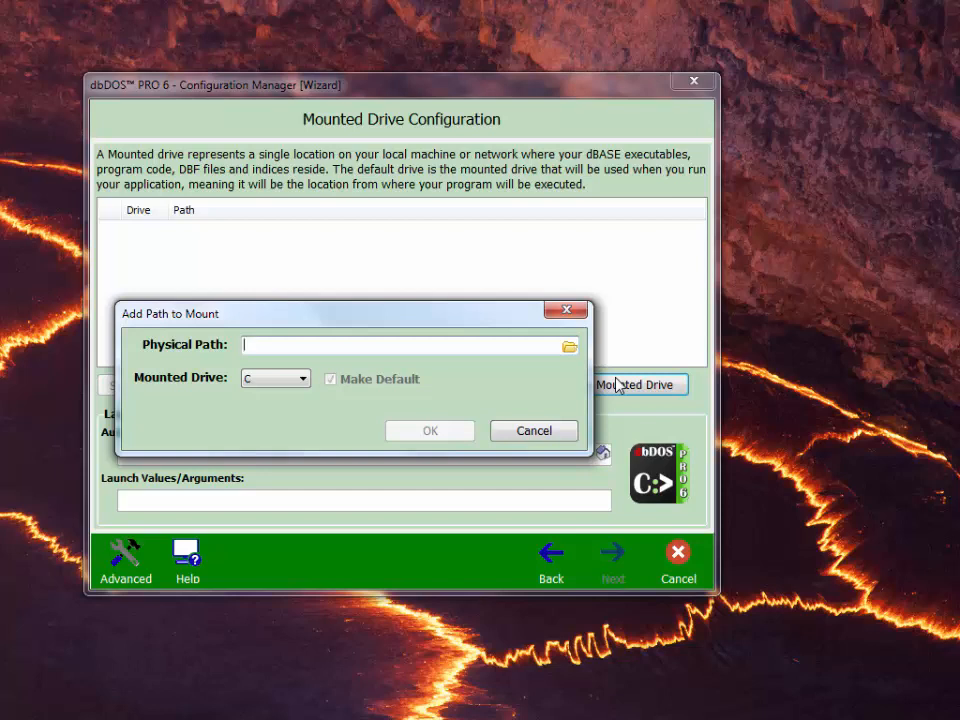
pyautogui.click(568, 348)
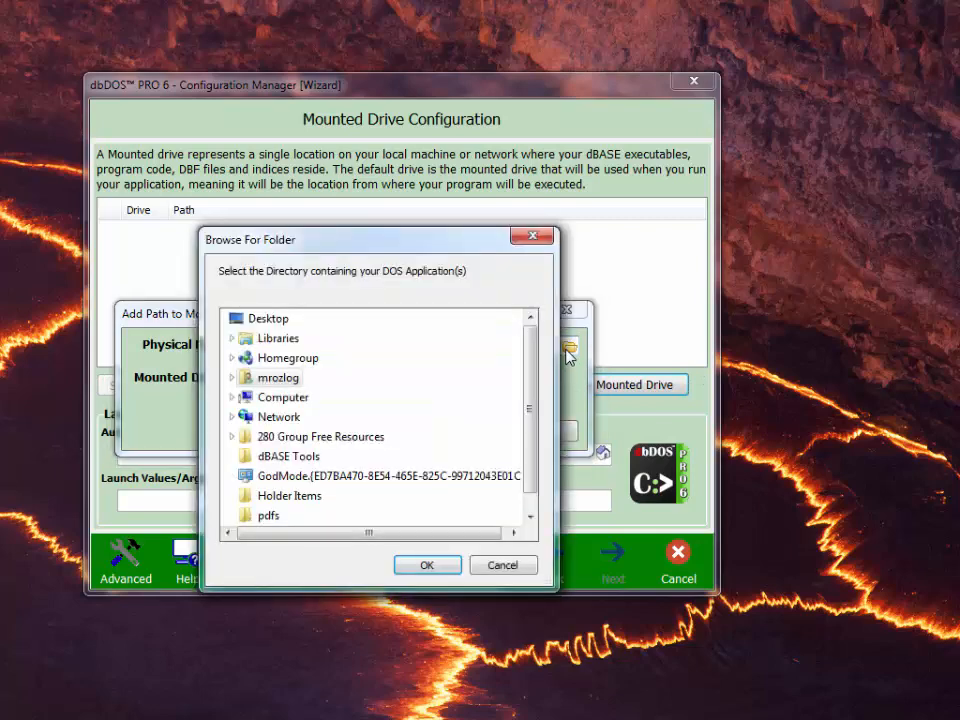
pyautogui.click(232, 397)
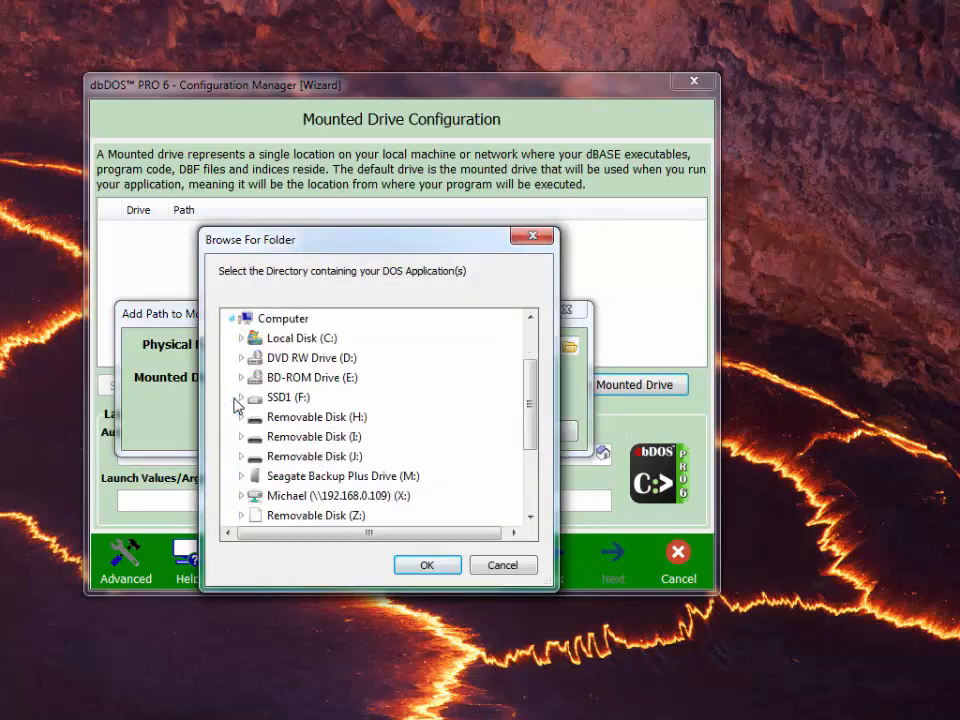
pyautogui.click(241, 338)
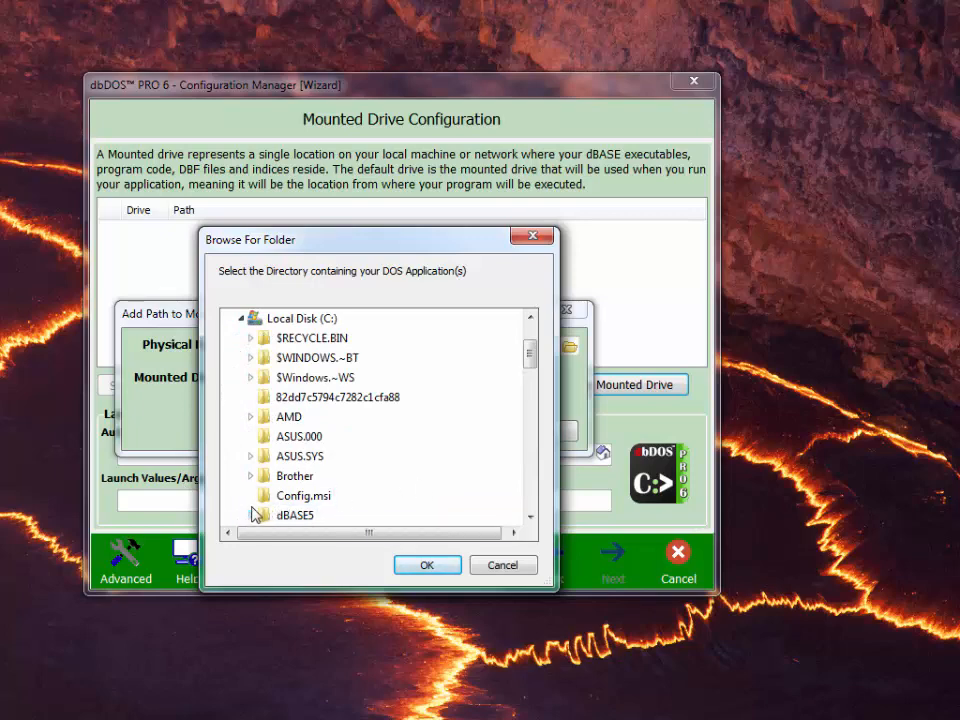
pyautogui.doubleClick(280, 517)
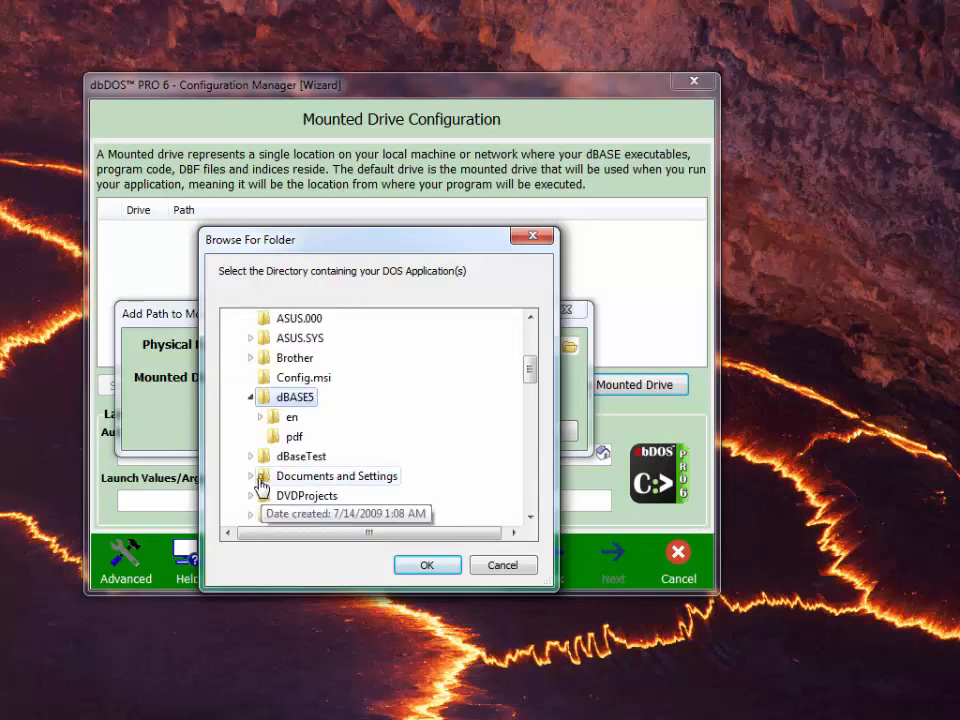
pyautogui.doubleClick(287, 418)
pyautogui.scroll(2, 240, 484)
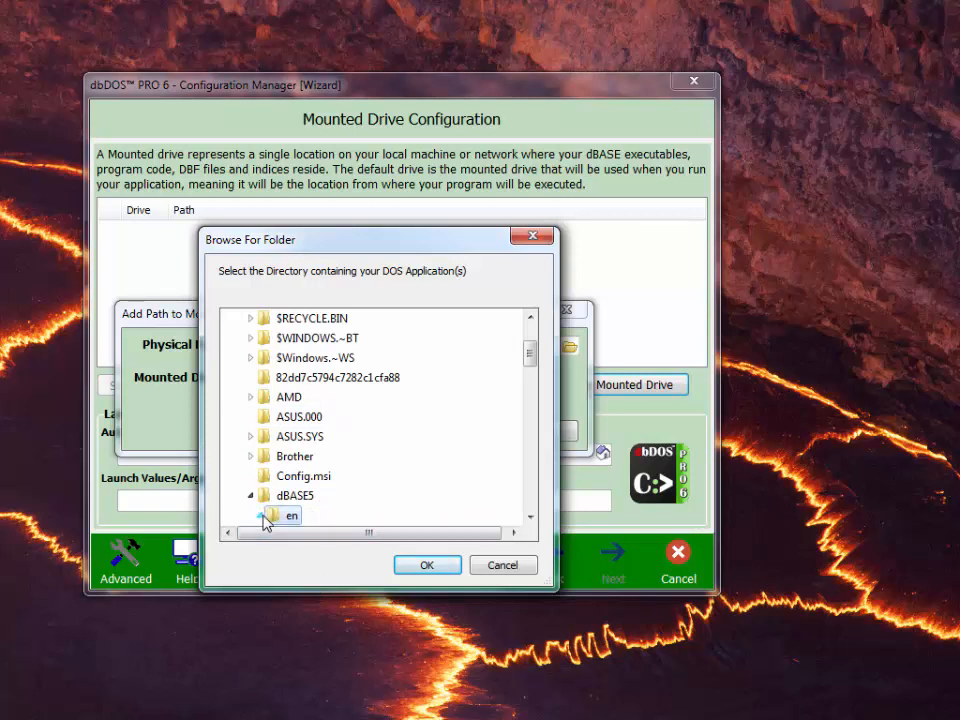
pyautogui.click(424, 567)
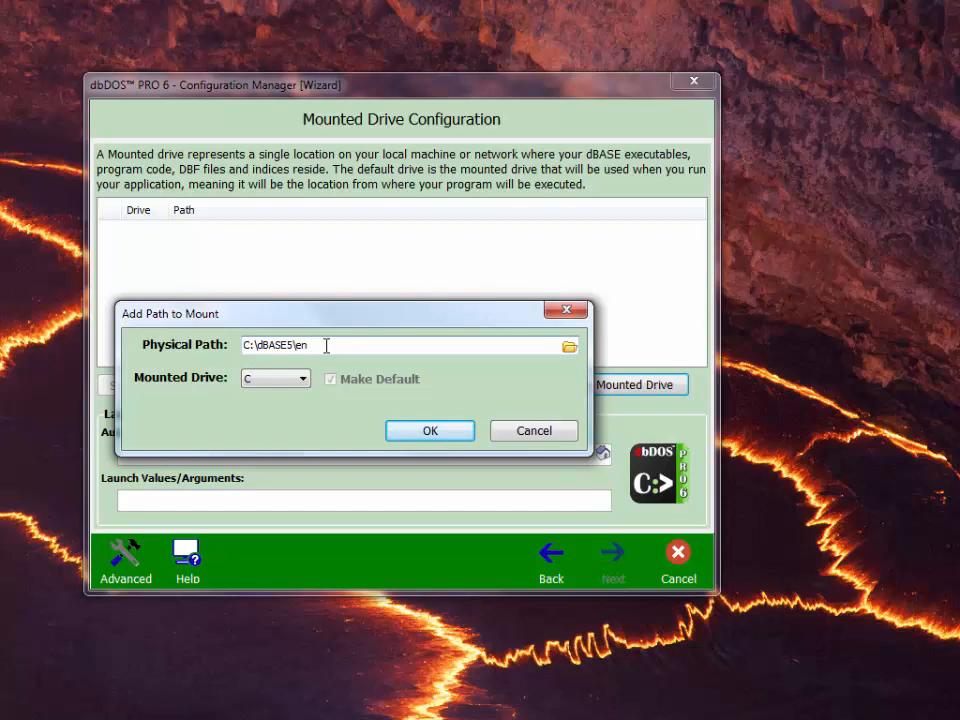
# Browse to C:\dBASE5\en again as the physical path and add it as default mounted drive C
pyautogui.click(570, 347)
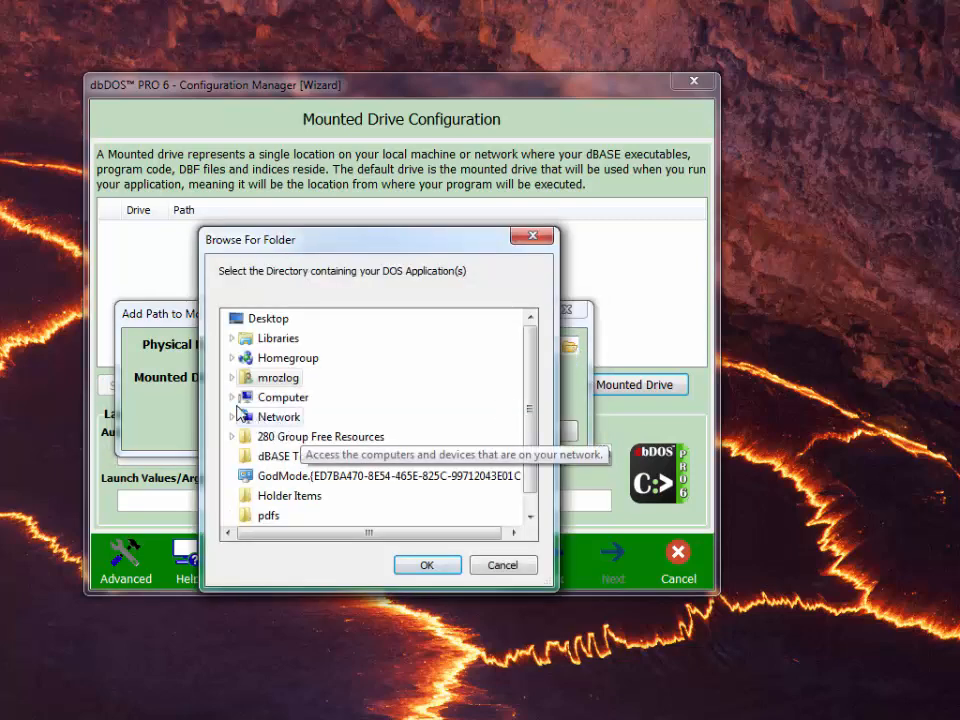
pyautogui.click(232, 397)
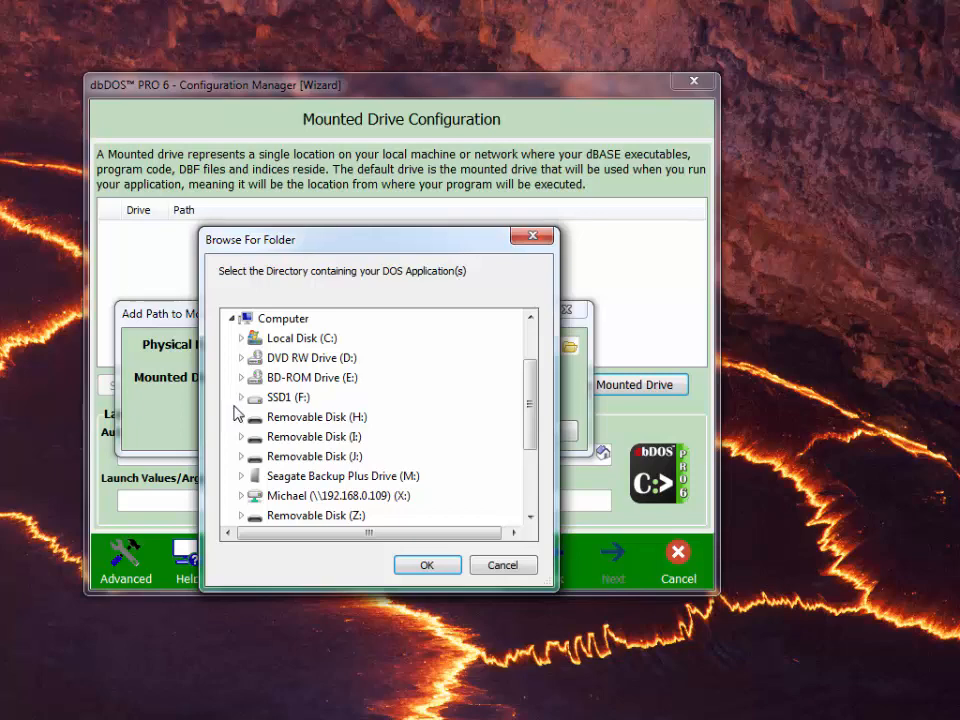
pyautogui.click(241, 338)
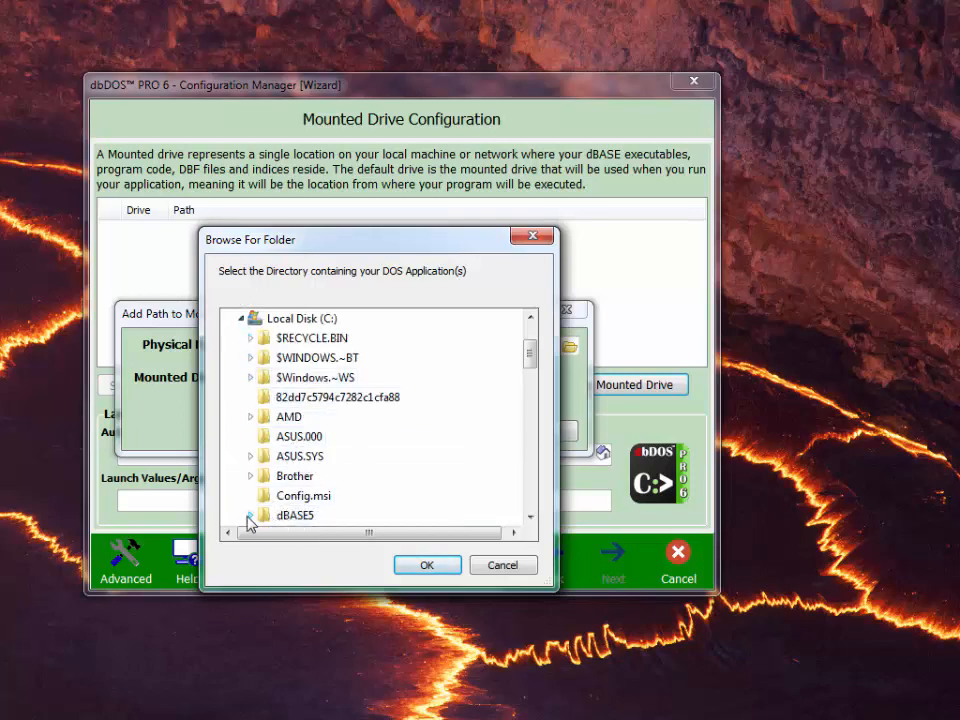
pyautogui.click(249, 516)
pyautogui.moveTo(531, 368); pyautogui.dragTo(530, 378)
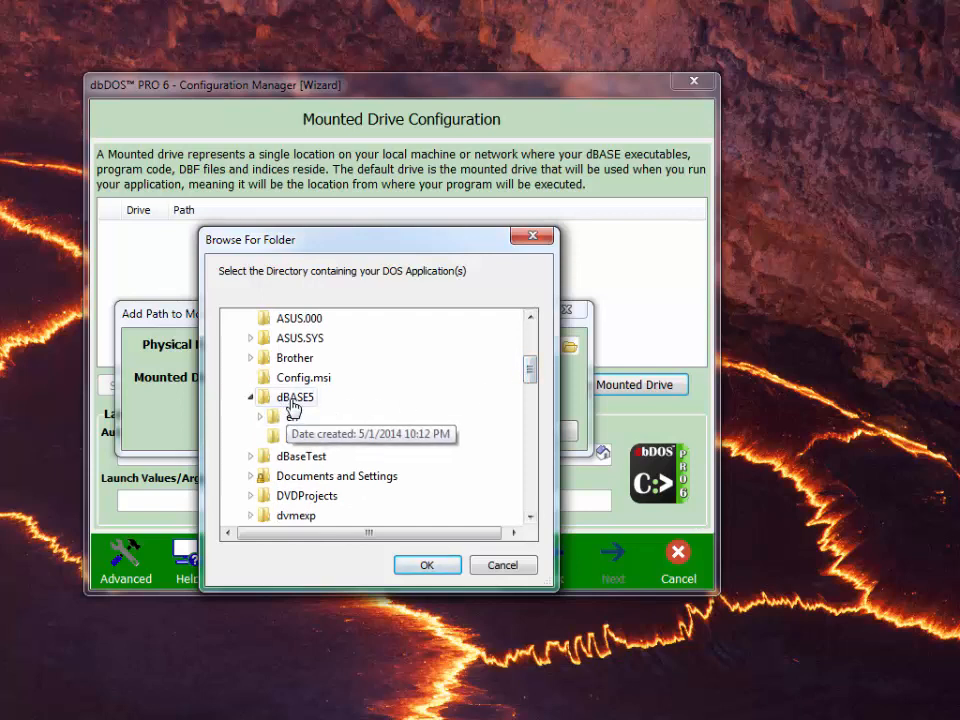
pyautogui.click(293, 403)
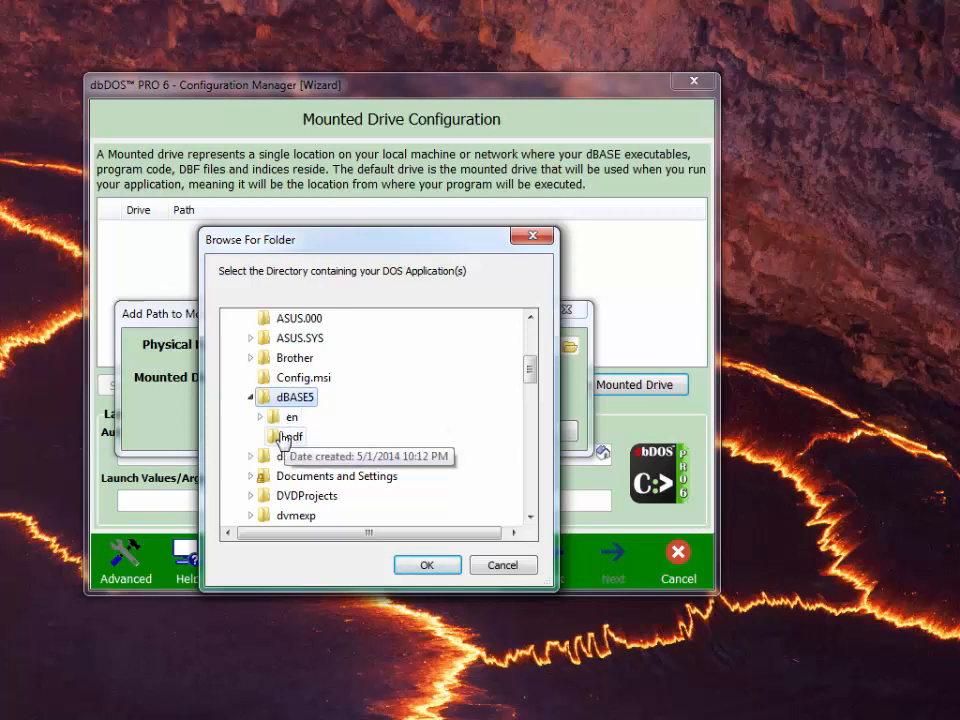
pyautogui.click(289, 424)
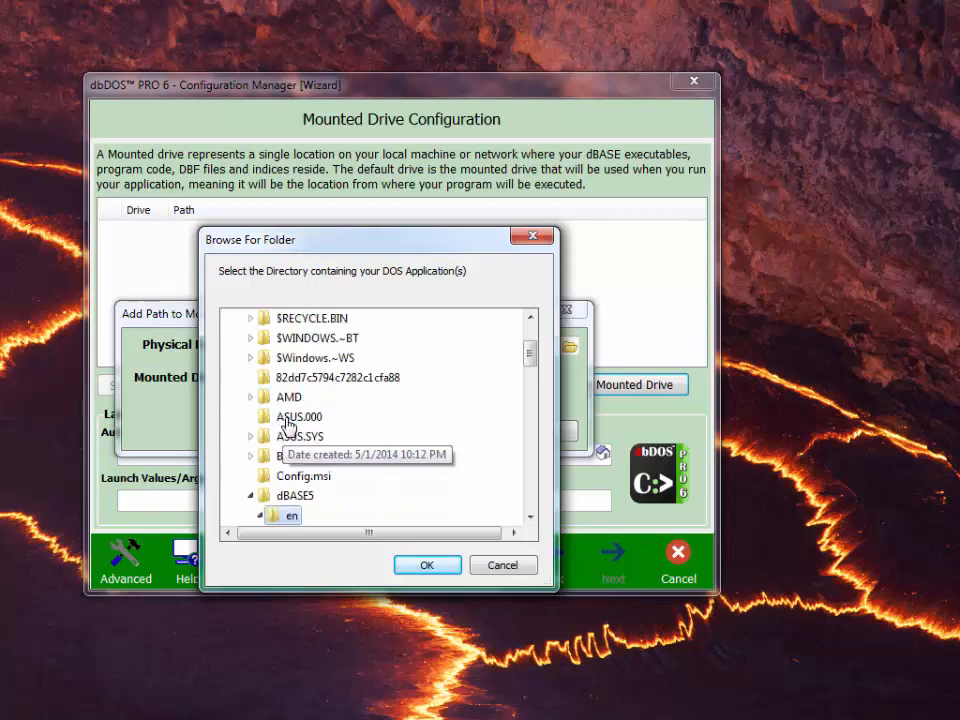
pyautogui.click(427, 566)
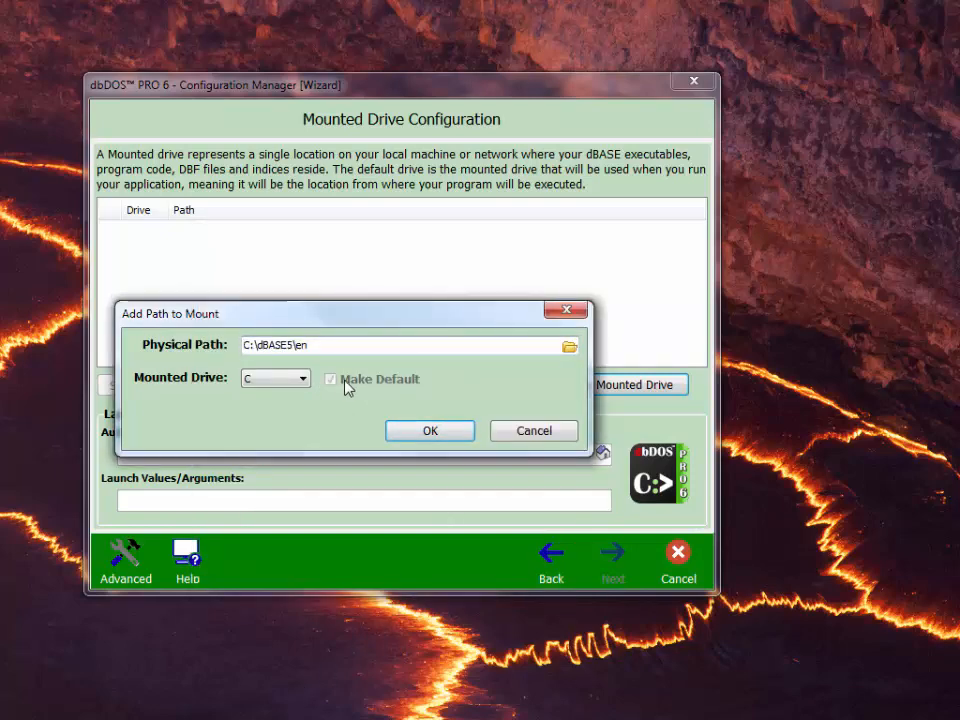
pyautogui.click(411, 436)
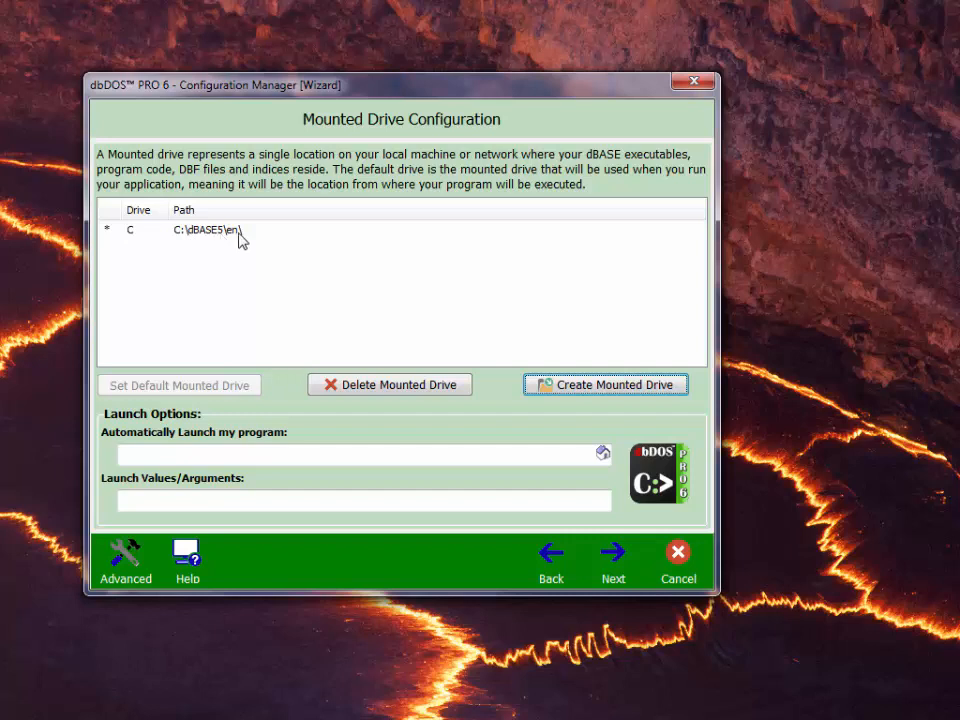
# Start a second mounted drive and choose the network folder \\WDMYCLOUD\mrozdb5 as its physical path
pyautogui.click(561, 388)
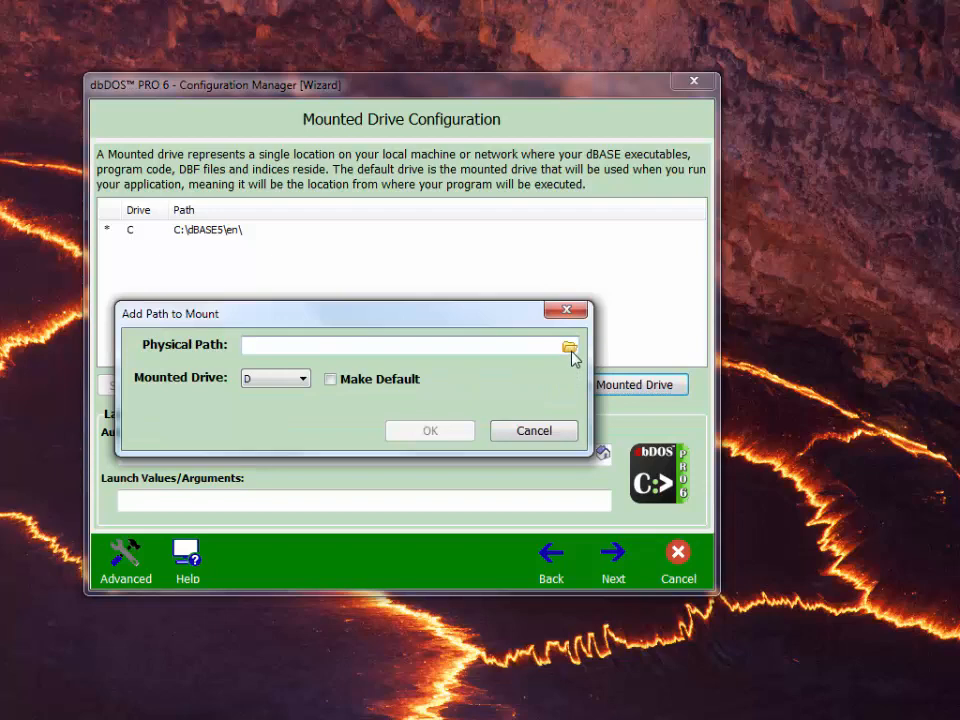
pyautogui.click(569, 348)
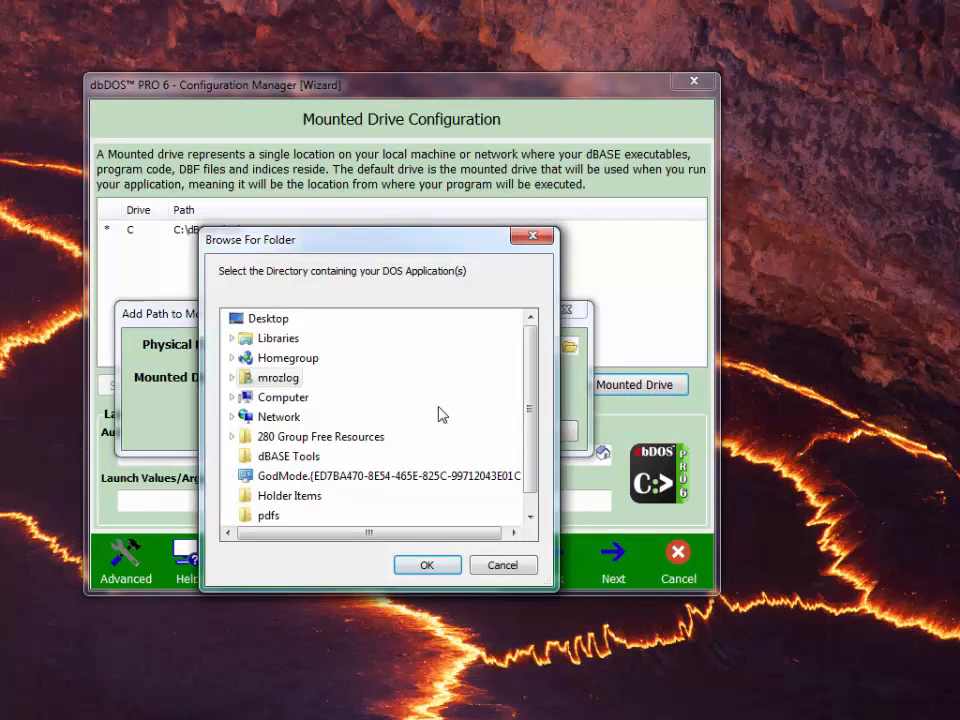
pyautogui.click(233, 418)
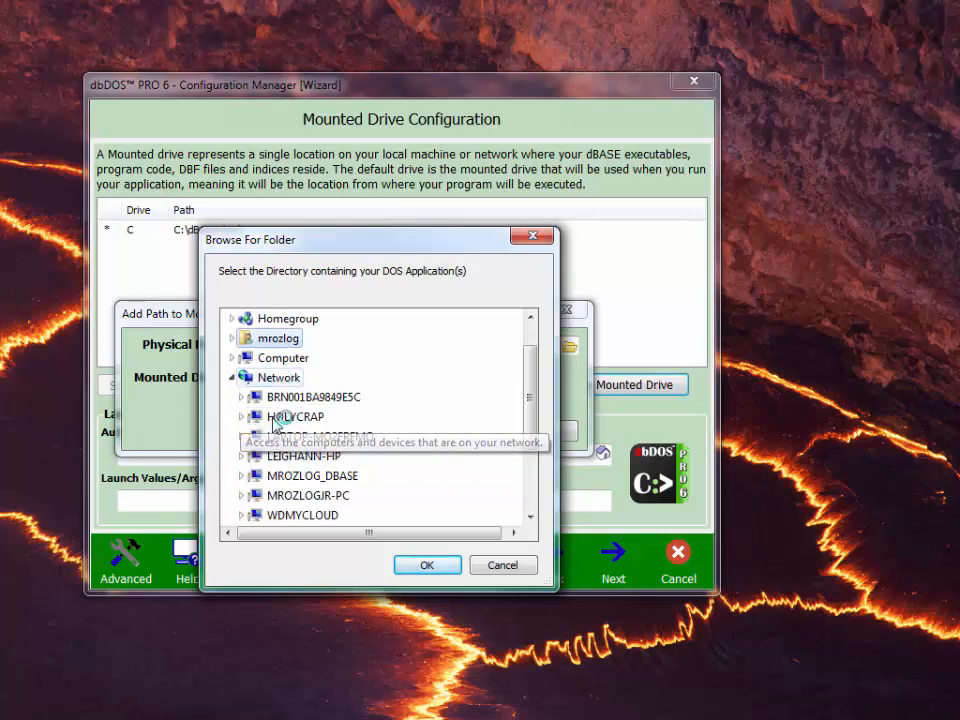
pyautogui.click(300, 515)
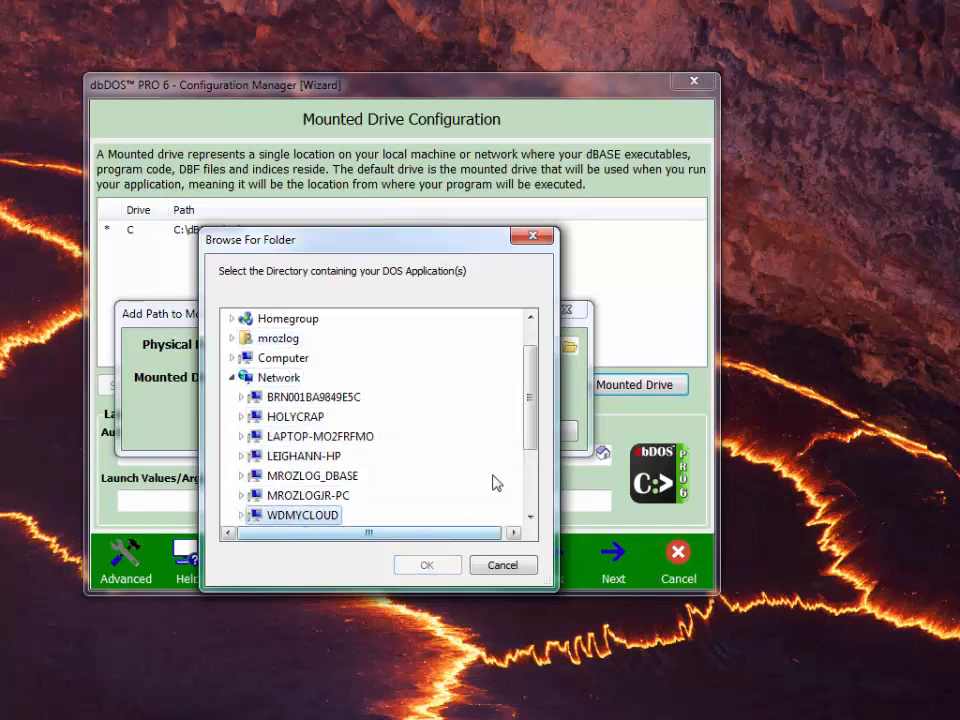
pyautogui.moveTo(531, 410); pyautogui.dragTo(528, 468)
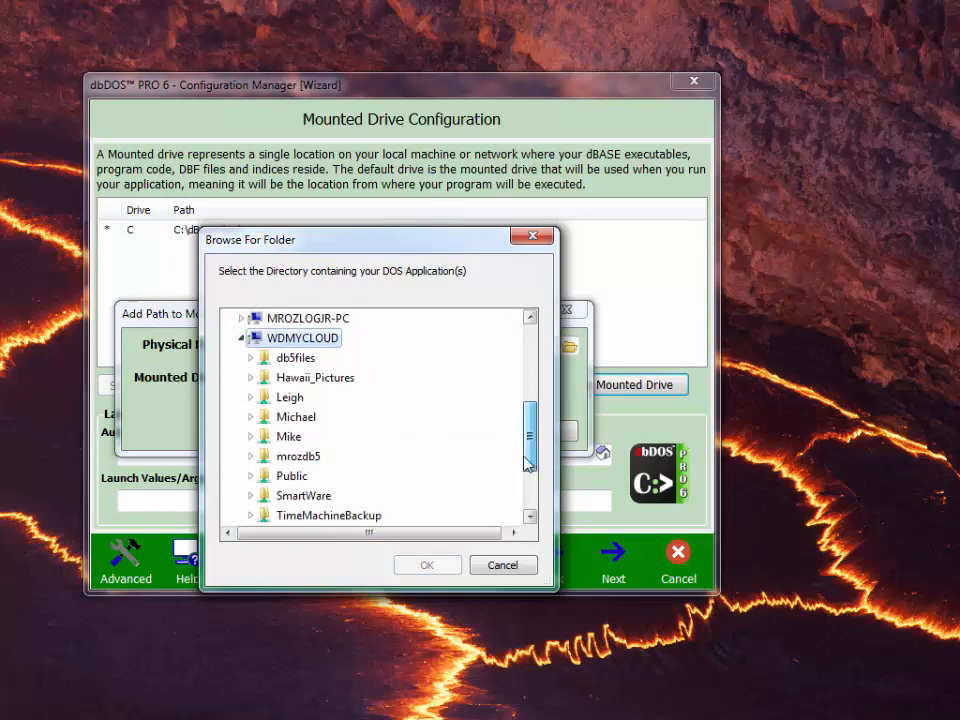
pyautogui.click(305, 456)
pyautogui.scroll(1, 288, 597)
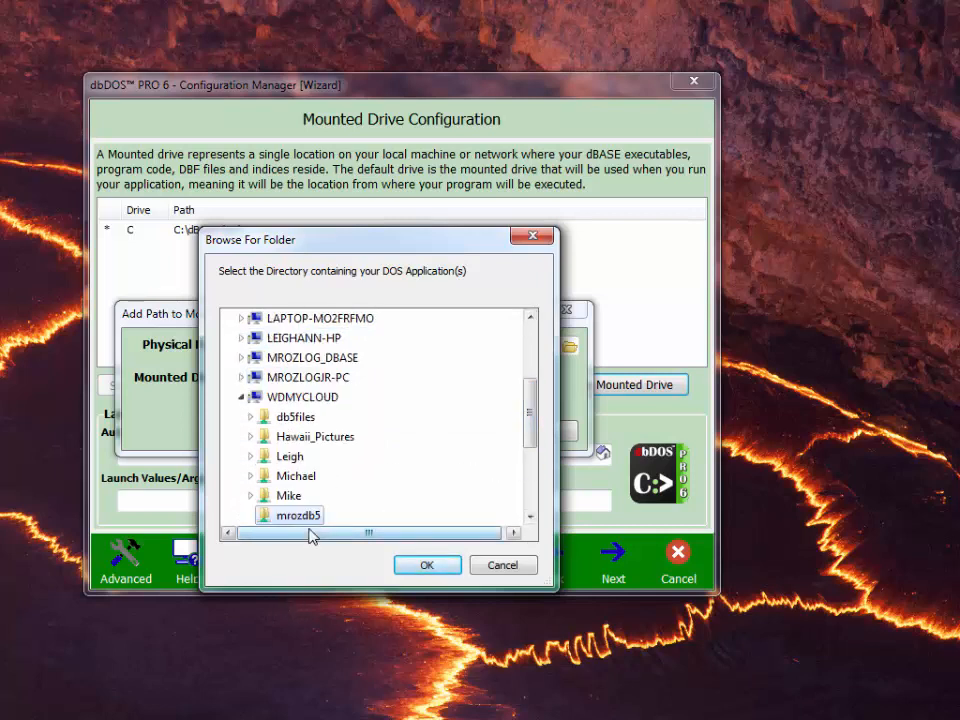
pyautogui.click(424, 566)
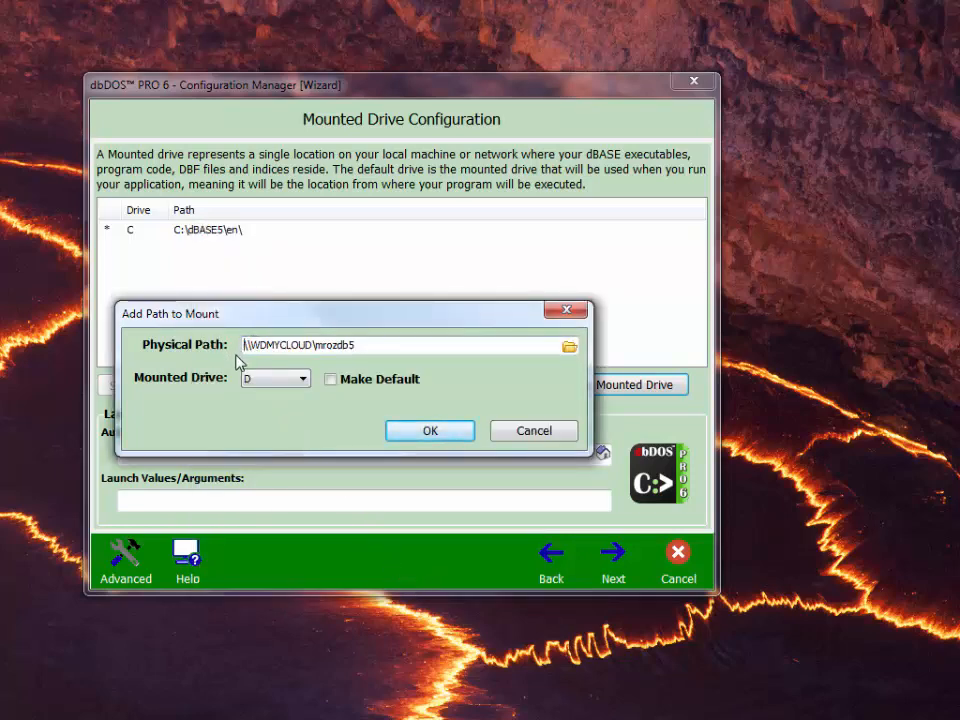
# Assign drive letter U to the network path and add the mount without making it the default
pyautogui.click(302, 379)
pyautogui.moveTo(301, 422); pyautogui.dragTo(302, 450)
pyautogui.click(267, 470)
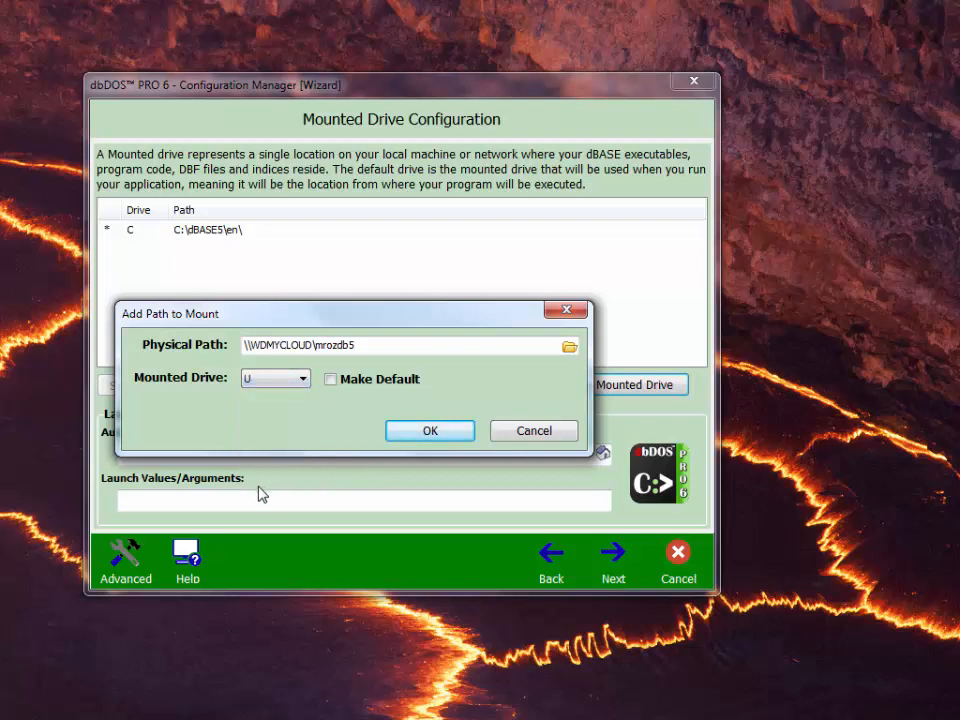
pyautogui.click(446, 438)
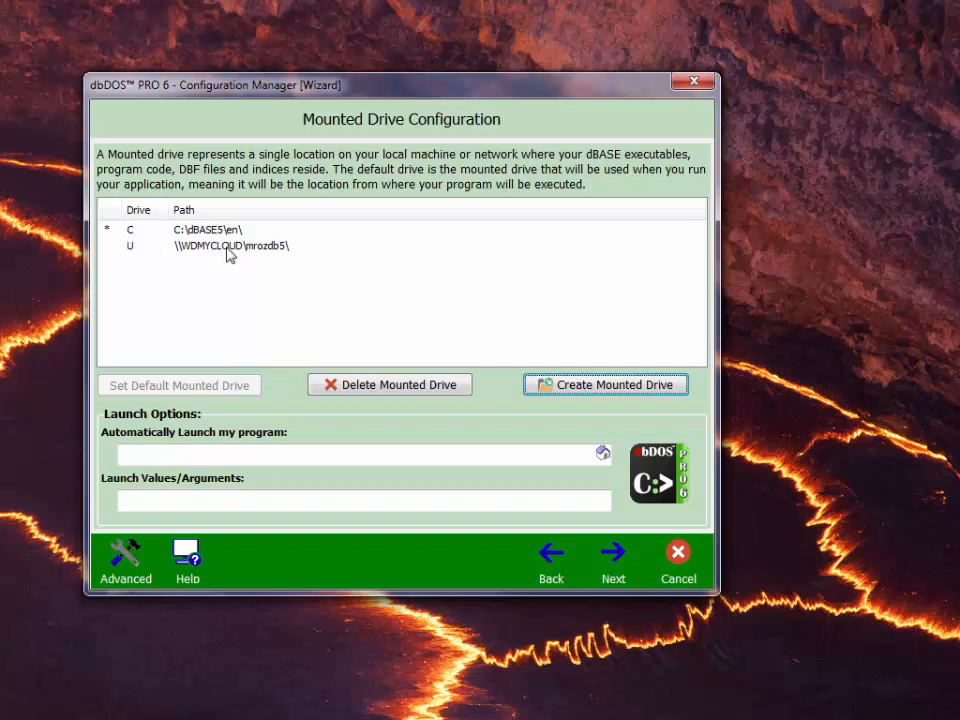
# Delete mounted drive U from the list of mounted drives
pyautogui.click(111, 247)
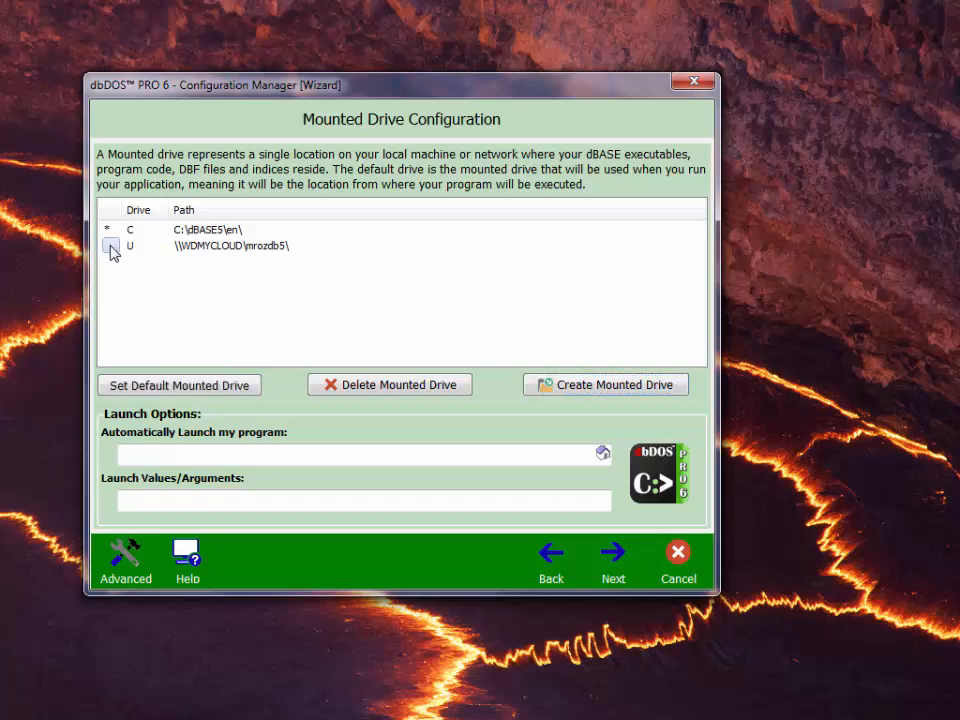
pyautogui.click(367, 390)
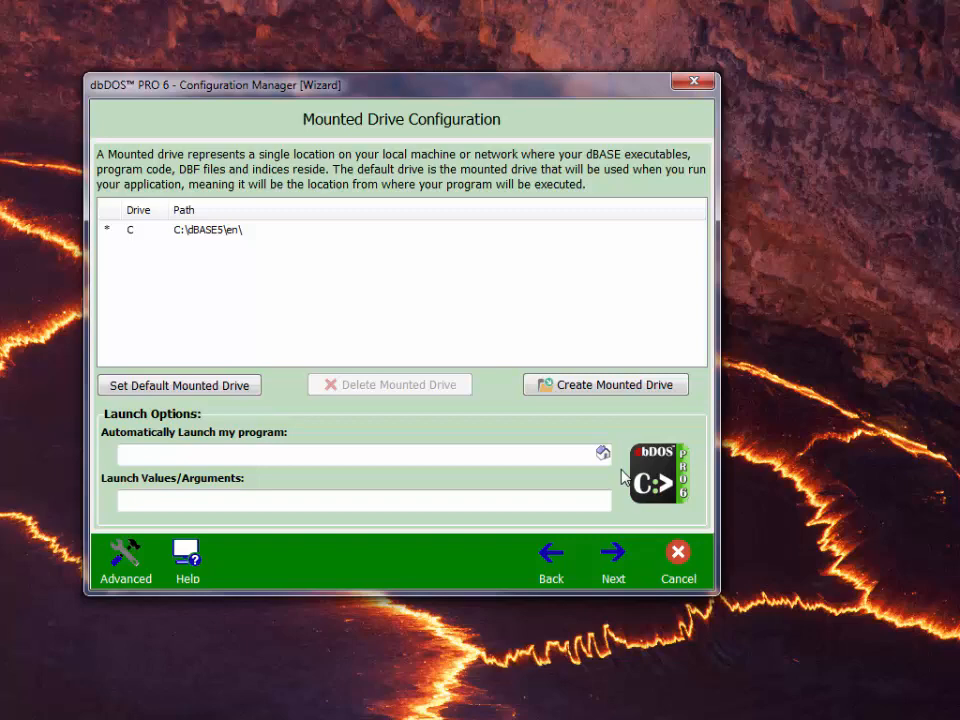
# Look over the codepage choices in the regional settings, keep 437 - MS-DOS United States, and continue to the printer settings
pyautogui.click(610, 562)
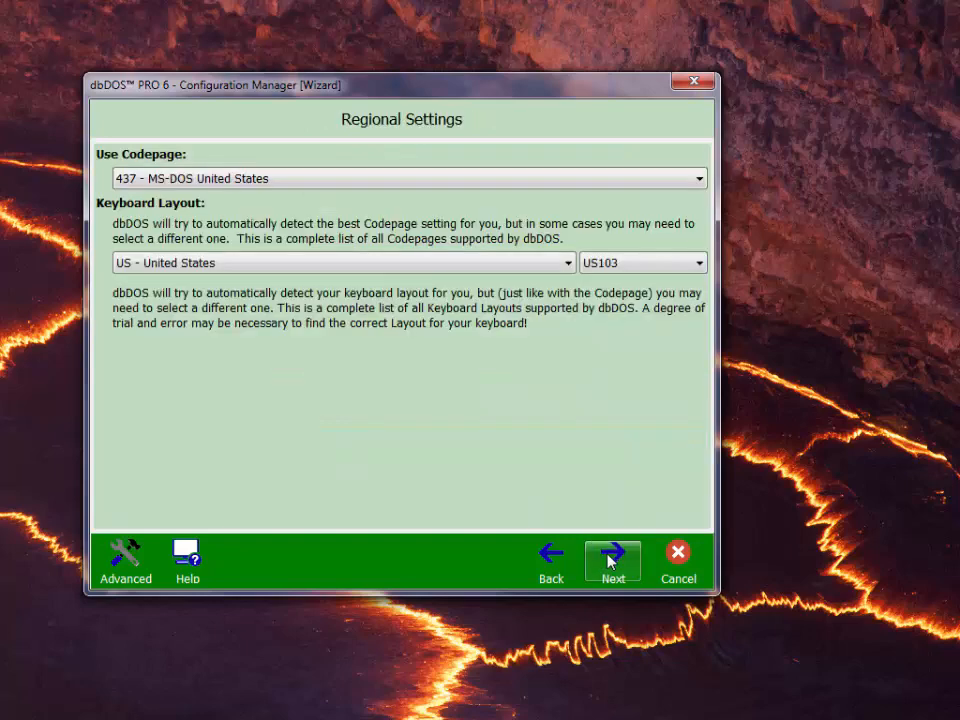
pyautogui.click(556, 563)
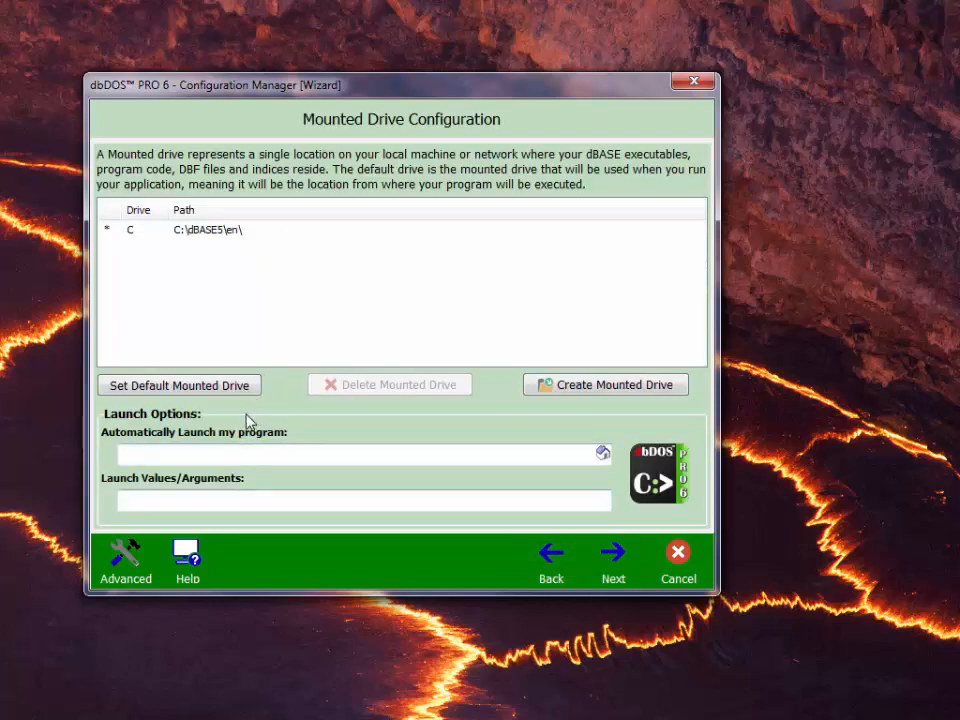
pyautogui.click(619, 580)
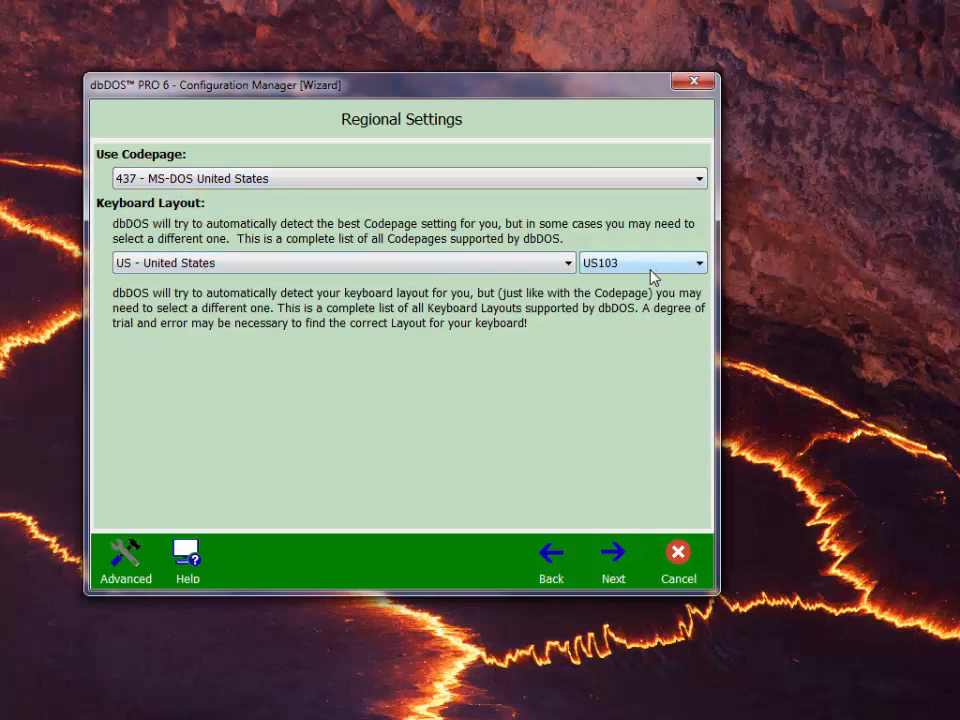
pyautogui.click(443, 180)
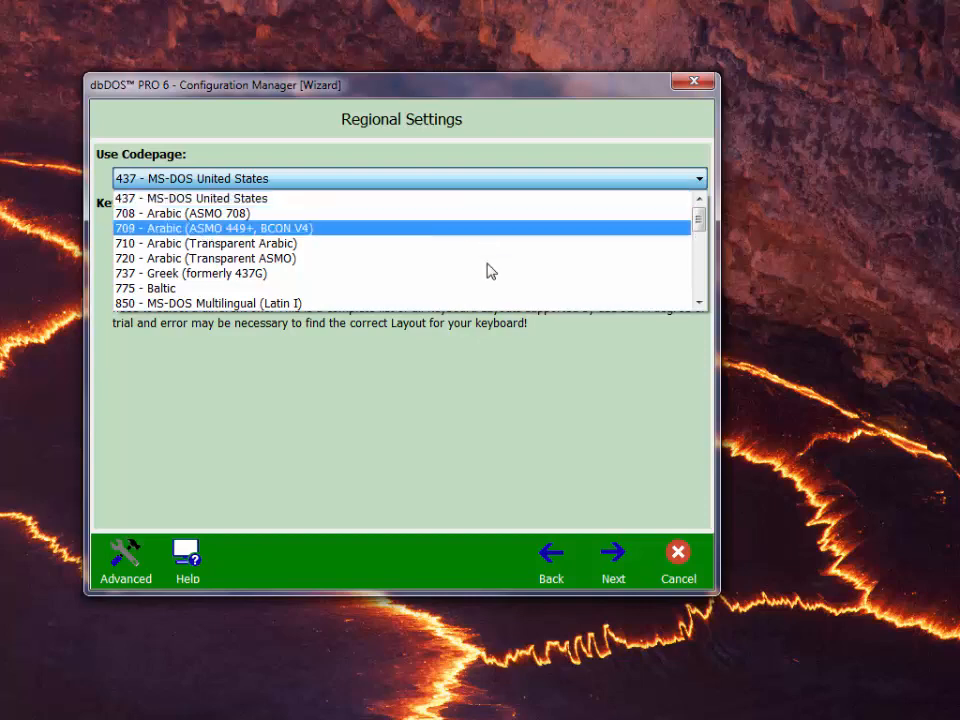
pyautogui.click(416, 478)
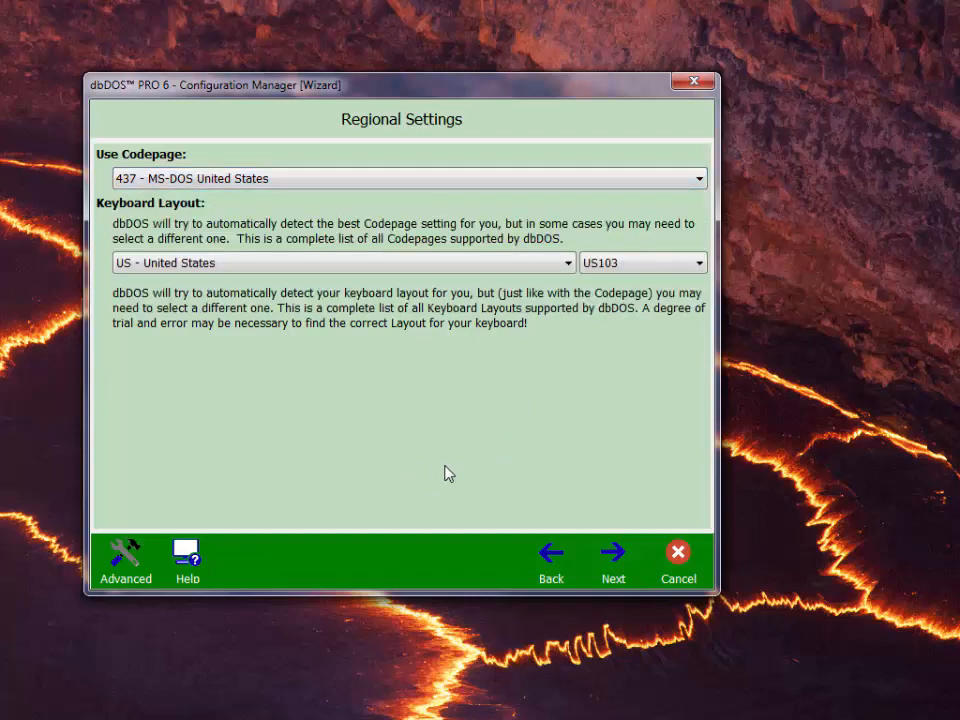
pyautogui.click(611, 560)
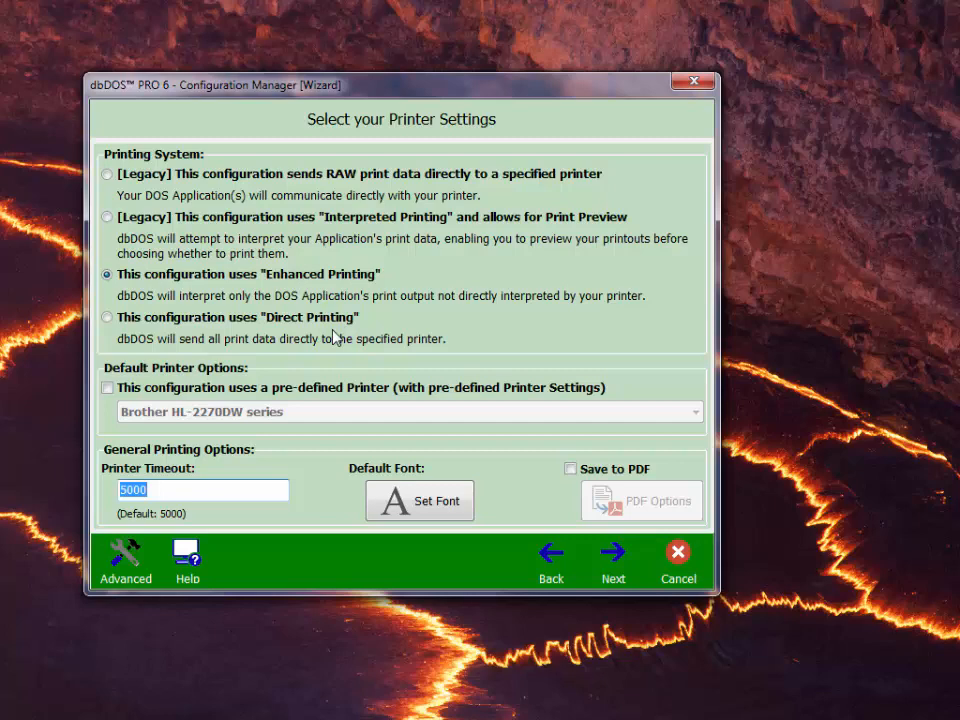
# Try the pre-defined printer option with the Brother HL-2270DW series, and switch the option off again
pyautogui.click(122, 392)
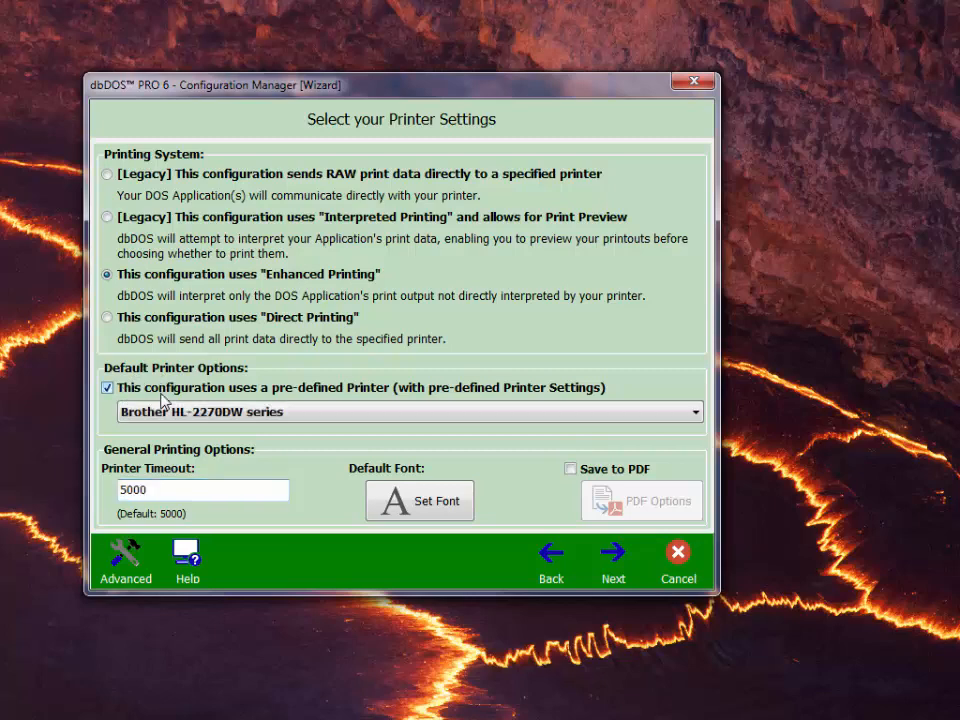
pyautogui.click(200, 413)
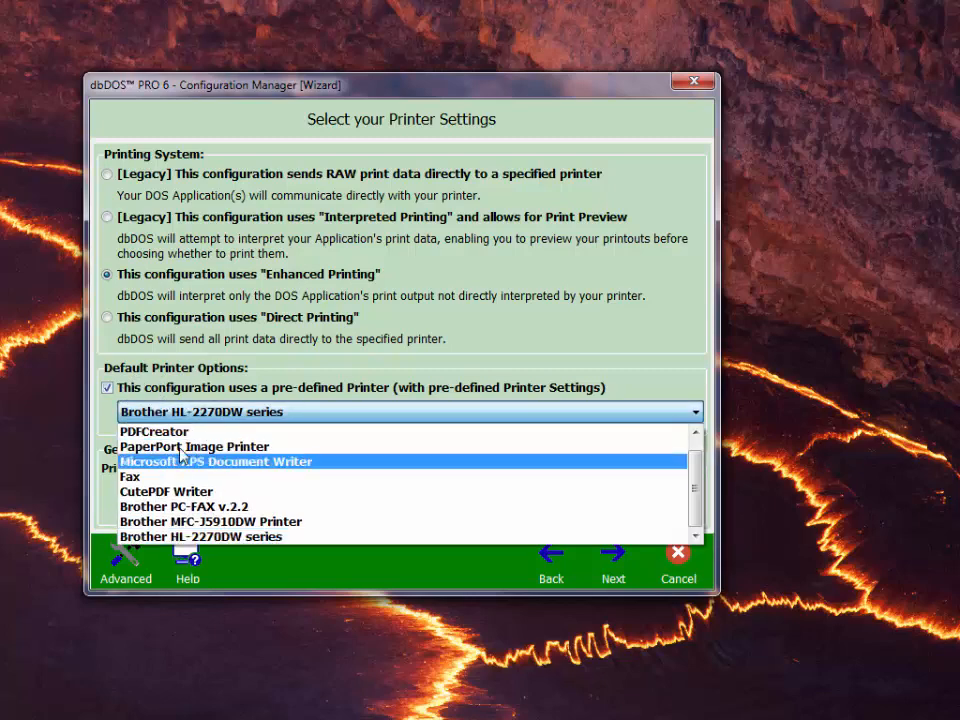
pyautogui.click(176, 537)
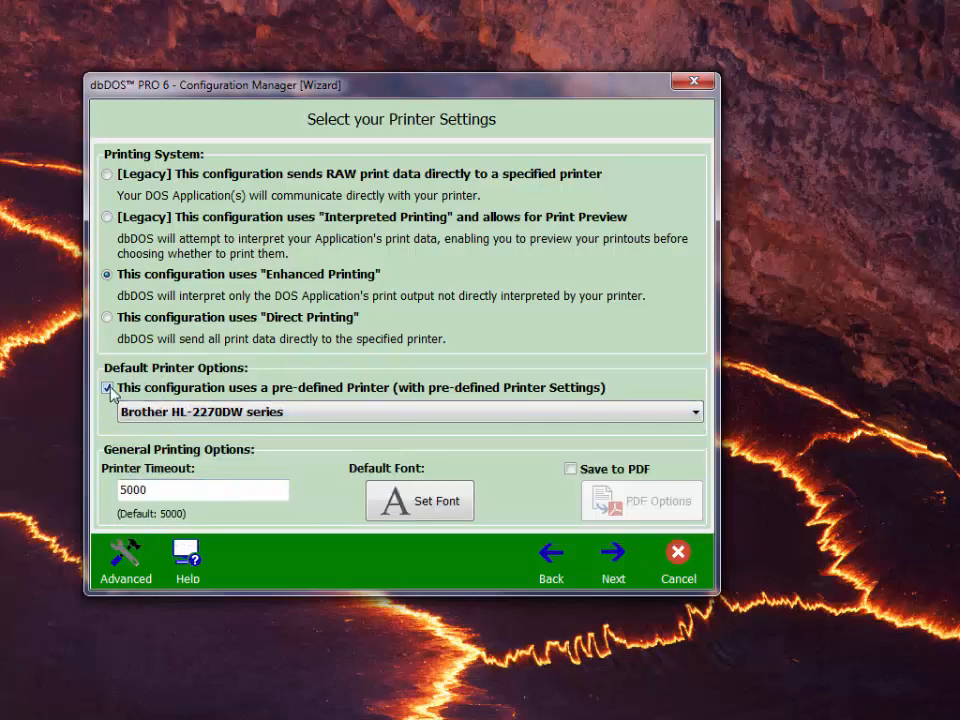
pyautogui.click(108, 389)
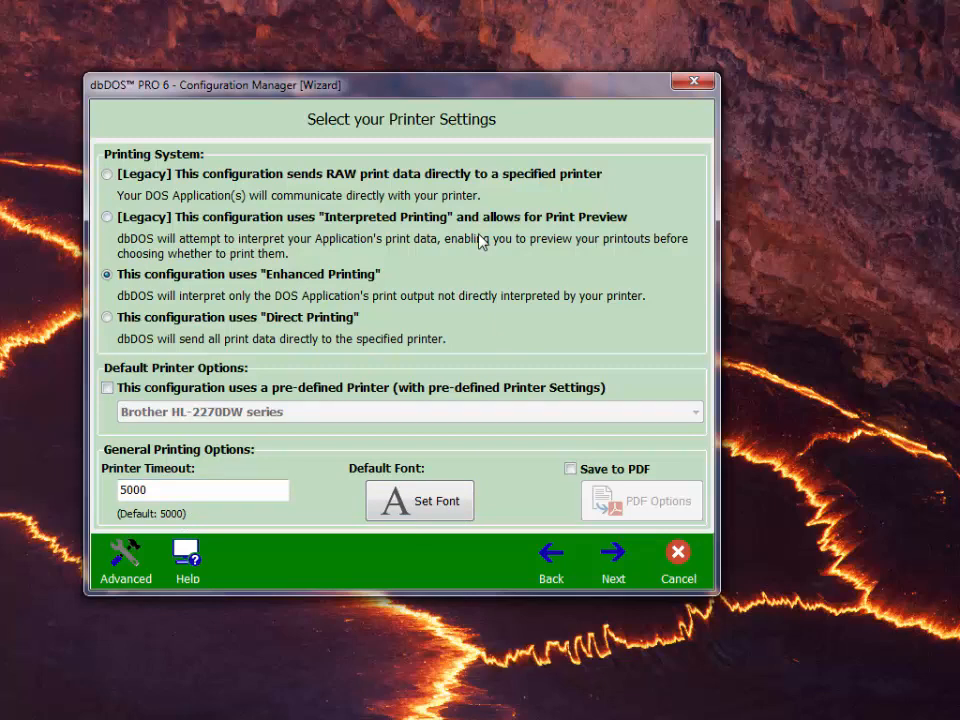
# Enable Save to PDF, inspect the PDF output options without saving changes, and continue to the display options
pyautogui.click(570, 469)
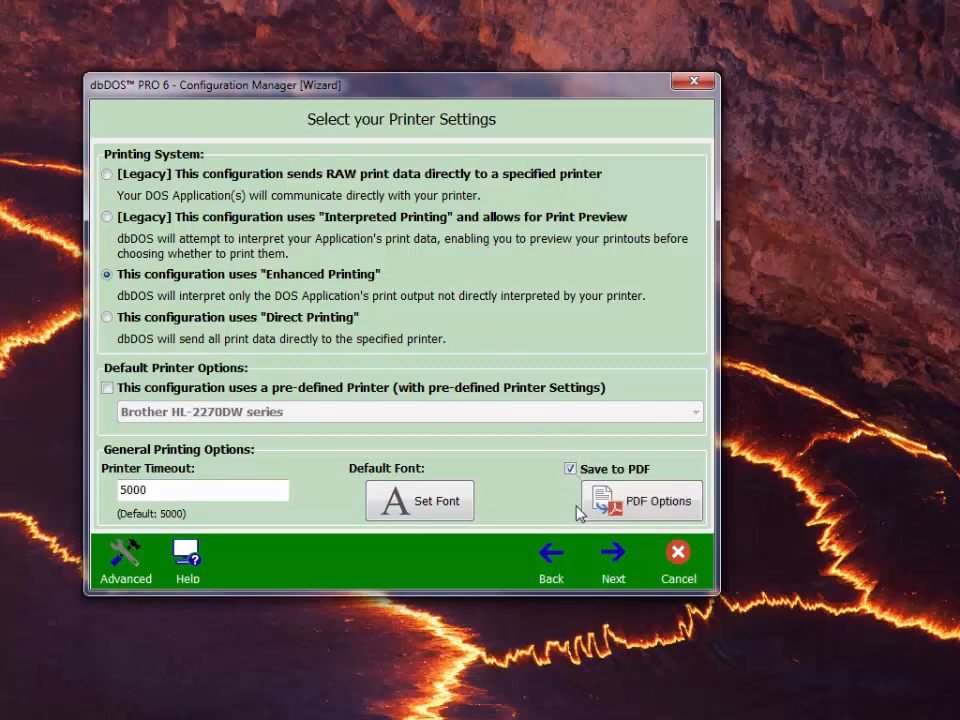
pyautogui.click(639, 512)
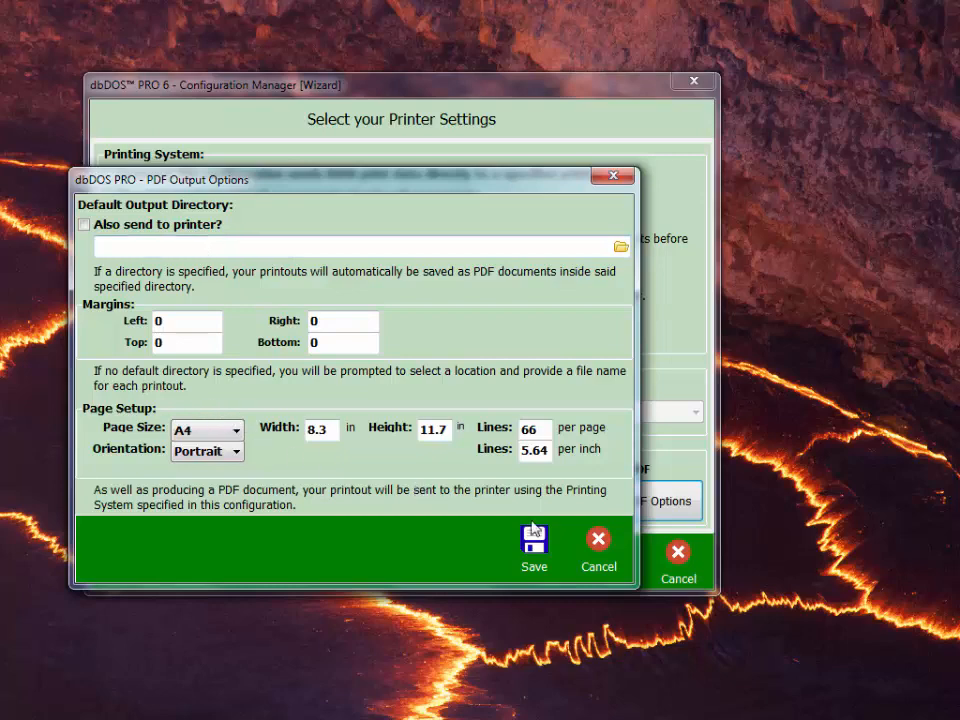
pyautogui.click(600, 566)
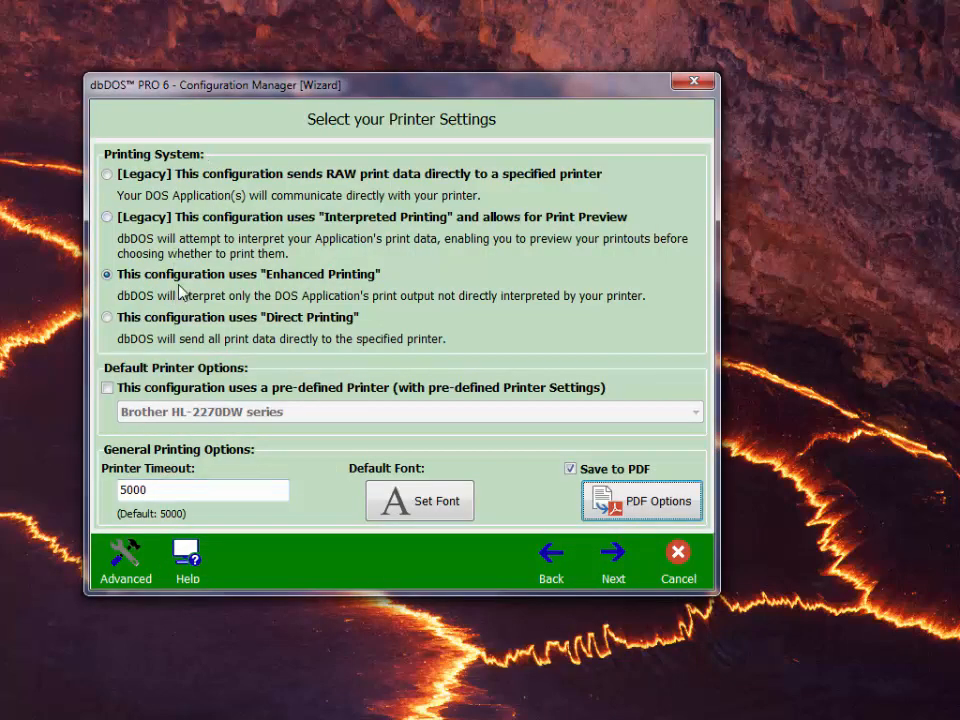
pyautogui.click(615, 568)
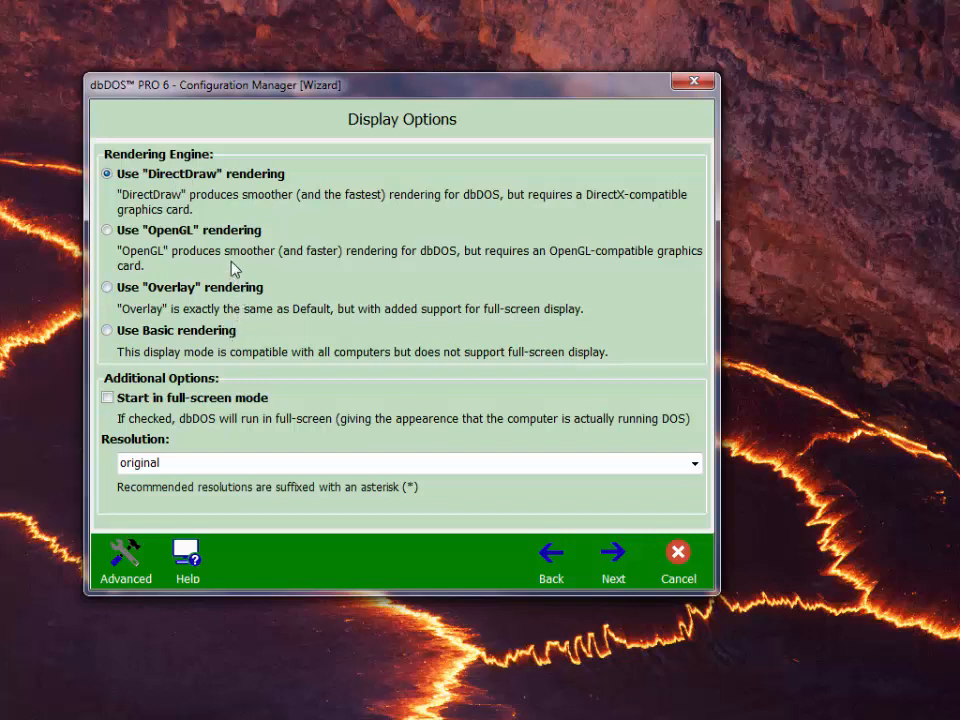
# Use Overlay rendering and finish the wizard with only the desktop shortcut enabled
pyautogui.click(175, 290)
pyautogui.click(616, 566)
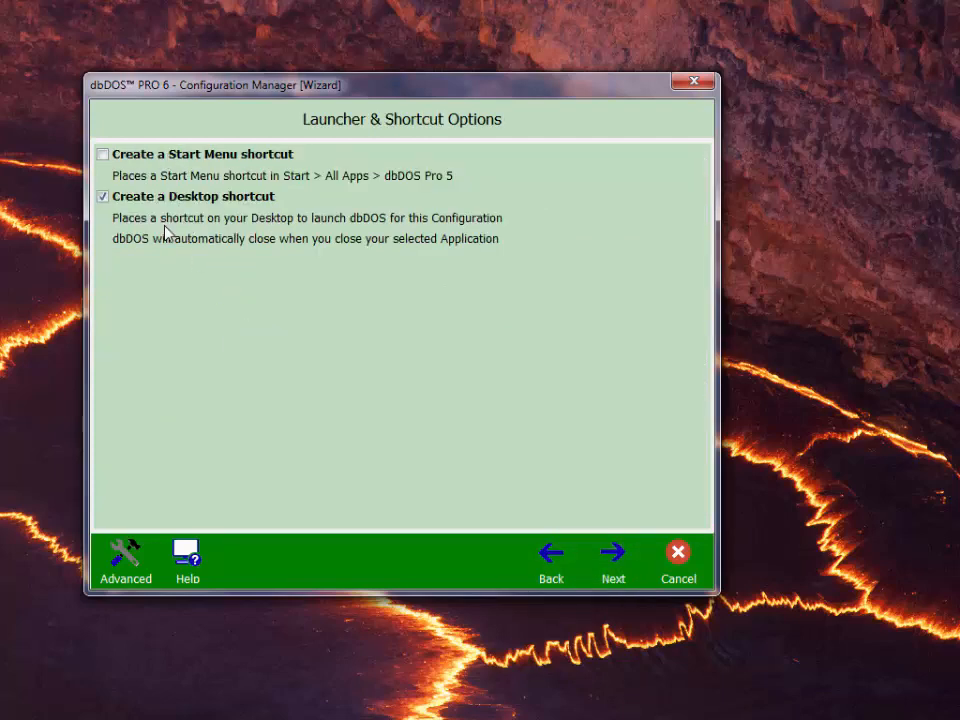
pyautogui.click(603, 558)
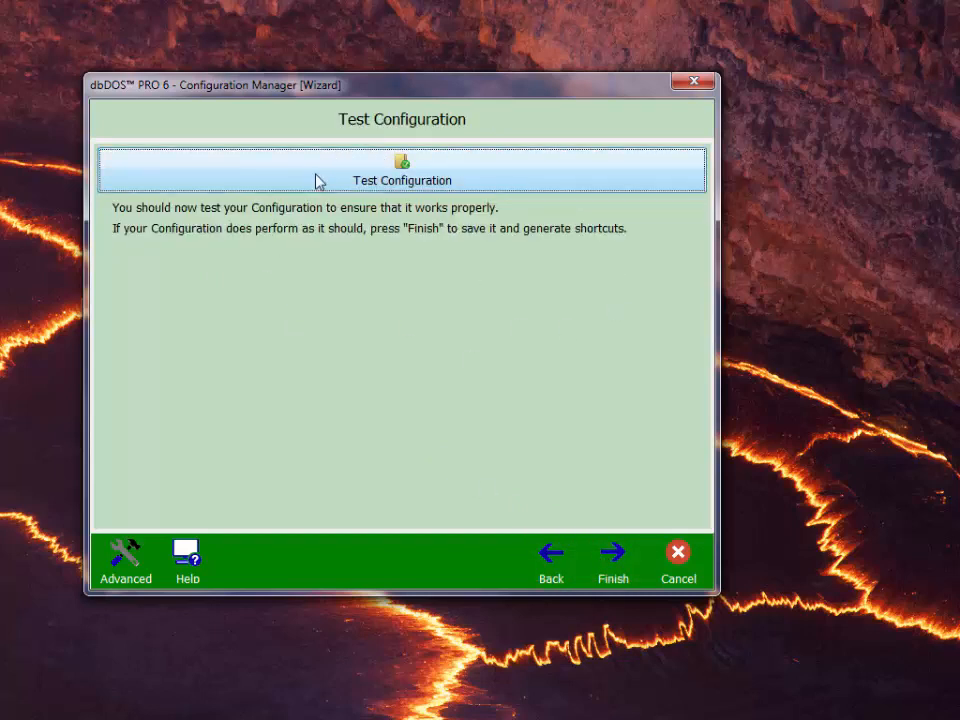
pyautogui.click(601, 578)
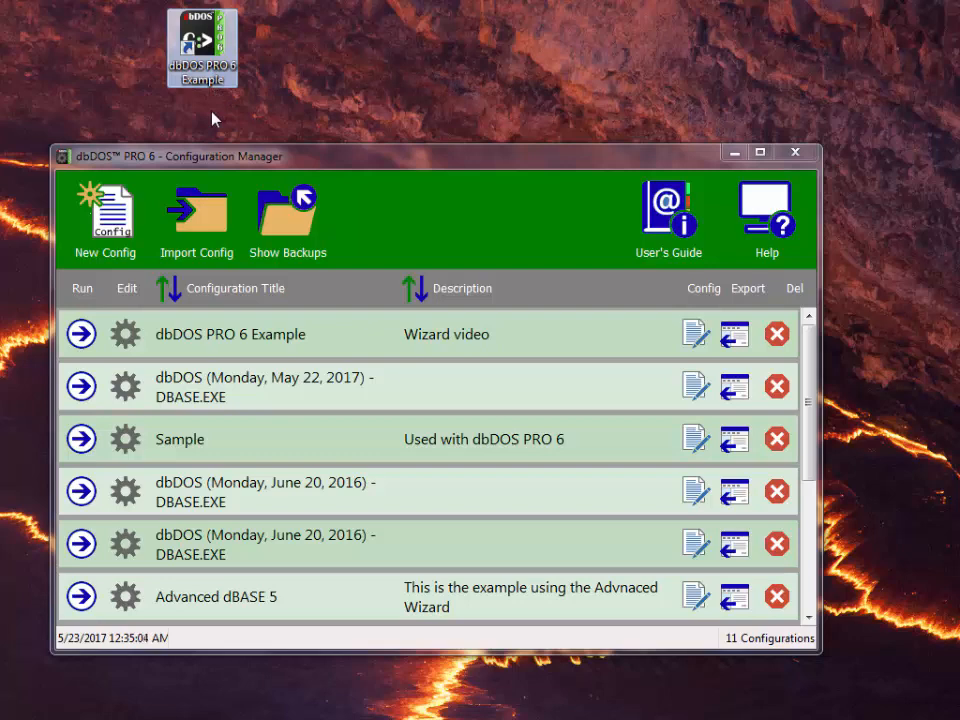
# Launch the dbDOS PRO 6 Example desktop shortcut and list the mounted drive's contents with dir
pyautogui.doubleClick(201, 40)
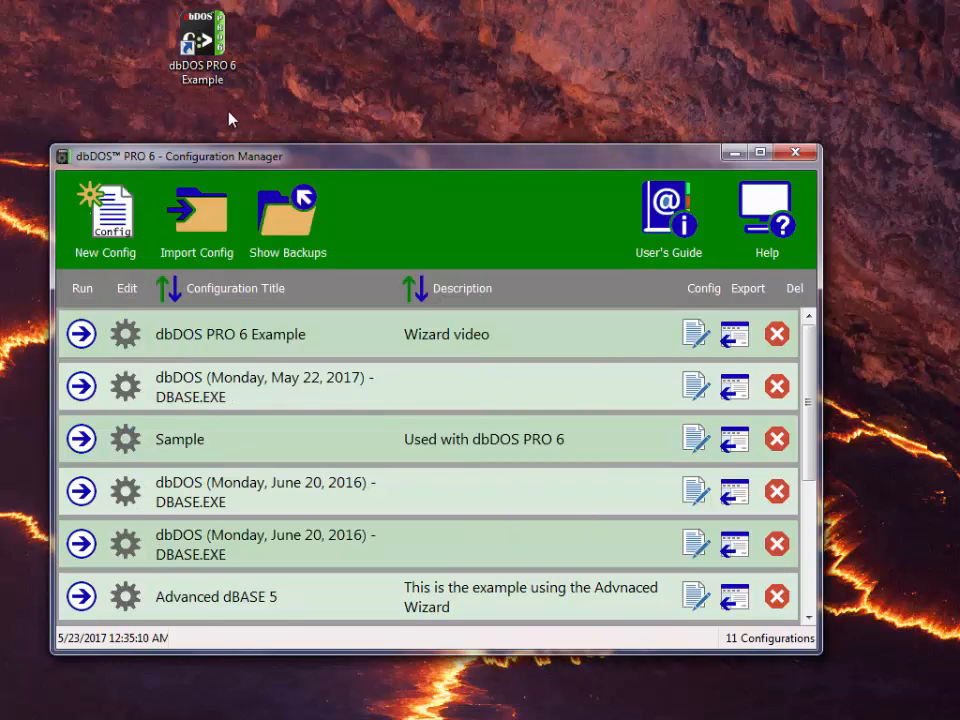
pyautogui.doubleClick(212, 62)
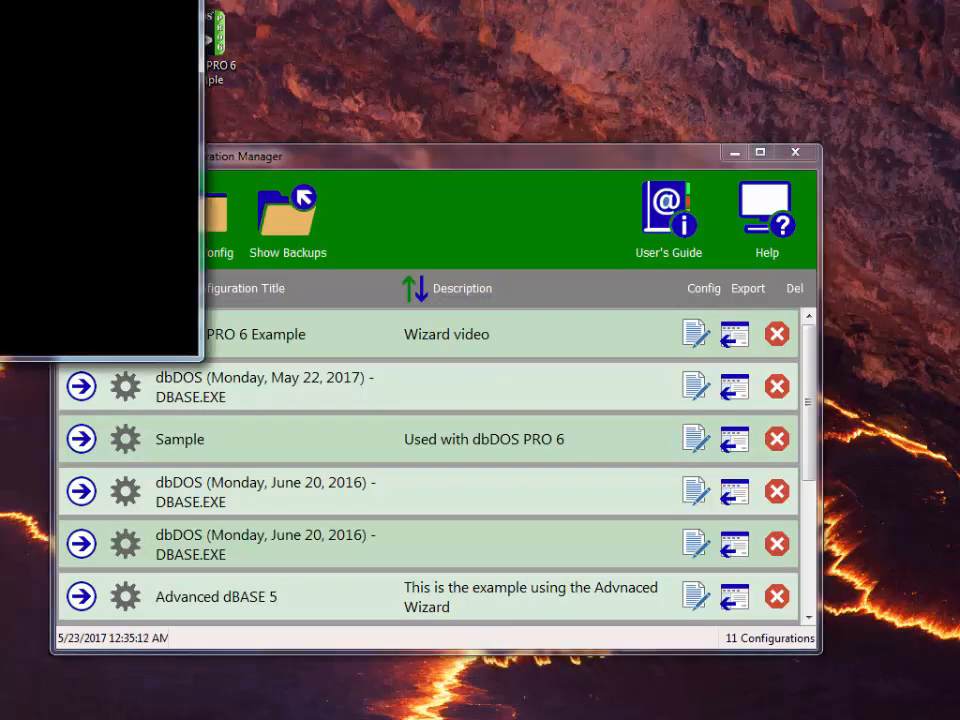
pyautogui.moveTo(248, 50); pyautogui.dragTo(236, 118)
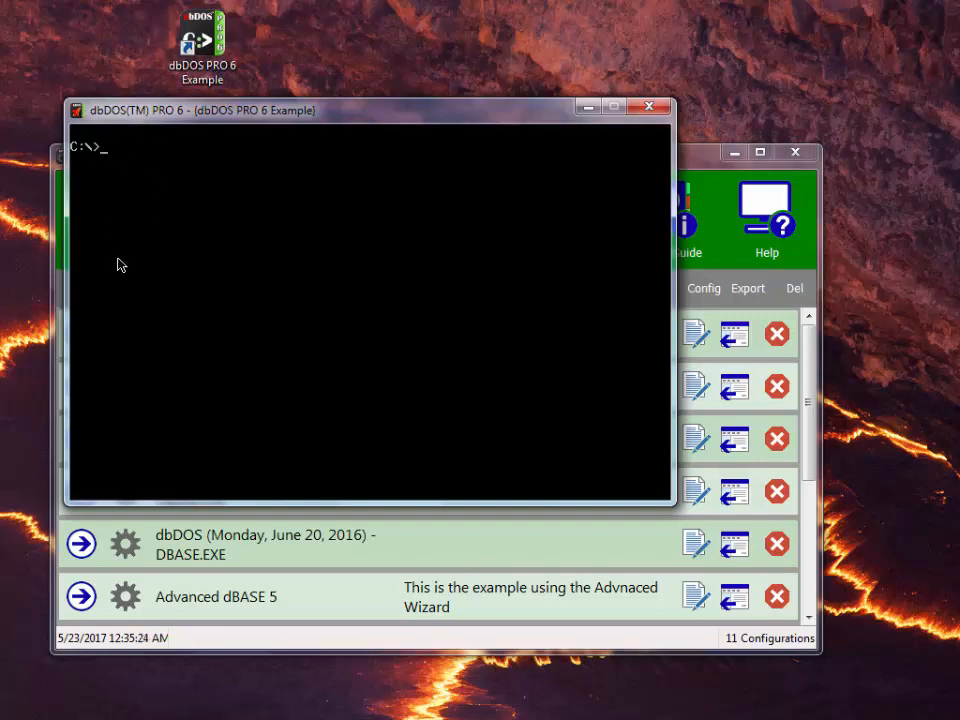
pyautogui.write('dir')
pyautogui.press('Return')
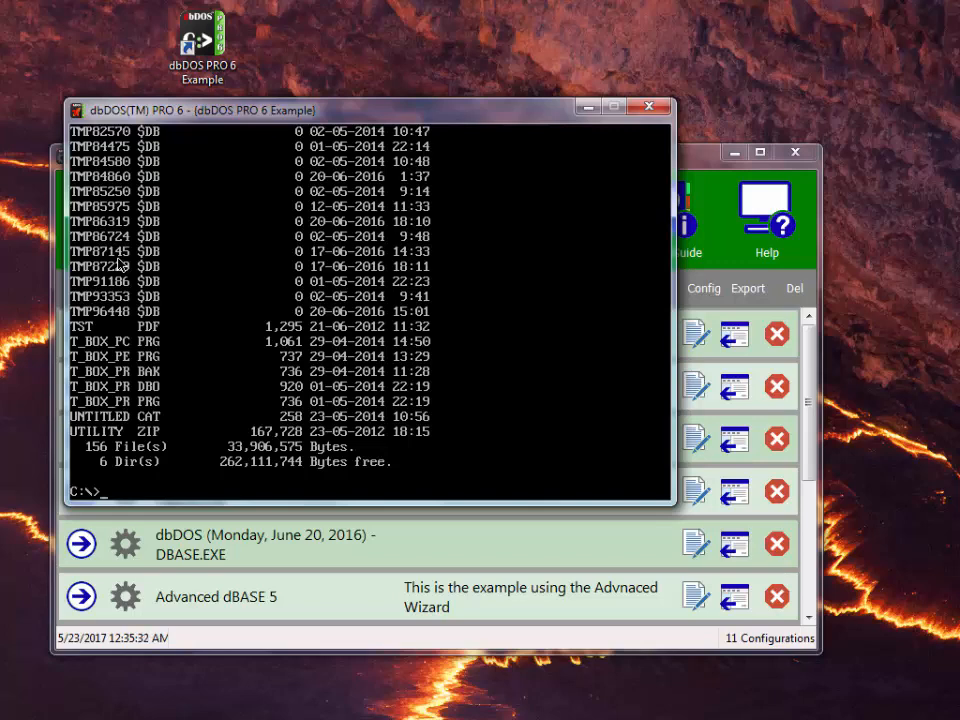
# Run 4dos and open its help contents with help, closing the dbDOS session after viewing them
pyautogui.write('4dos')
pyautogui.press('Return')
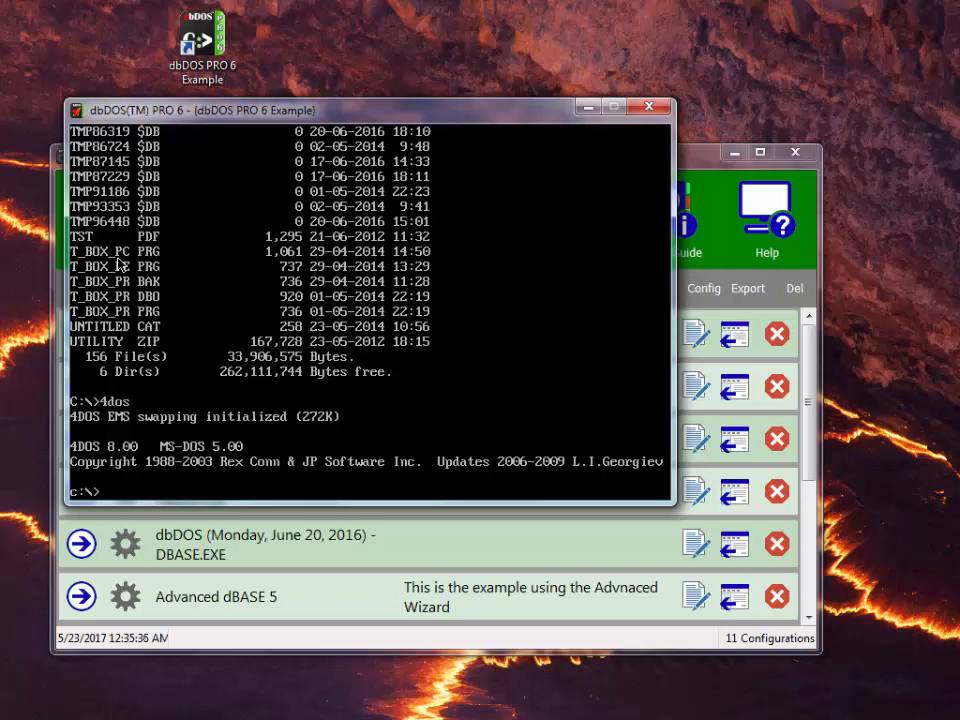
pyautogui.write('help')
pyautogui.press('Return')
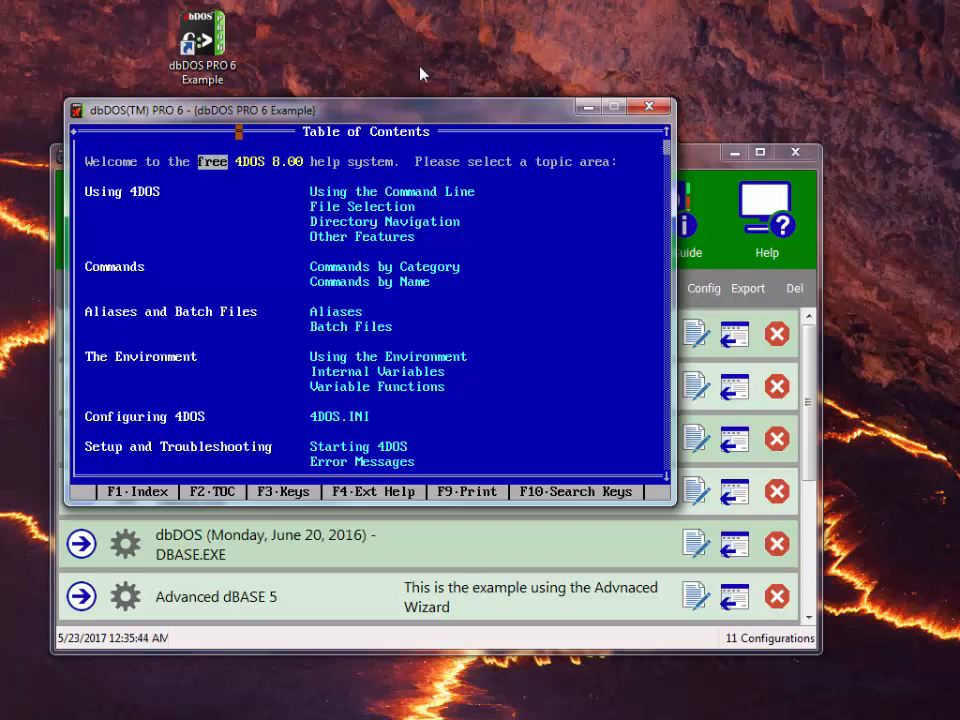
pyautogui.click(649, 106)
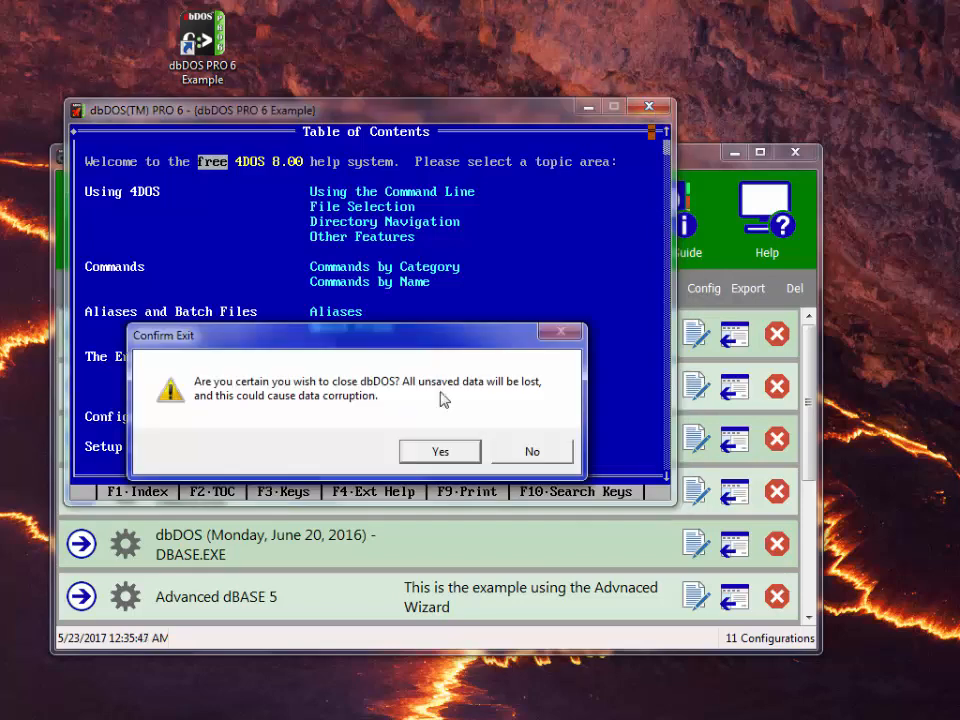
pyautogui.click(403, 458)
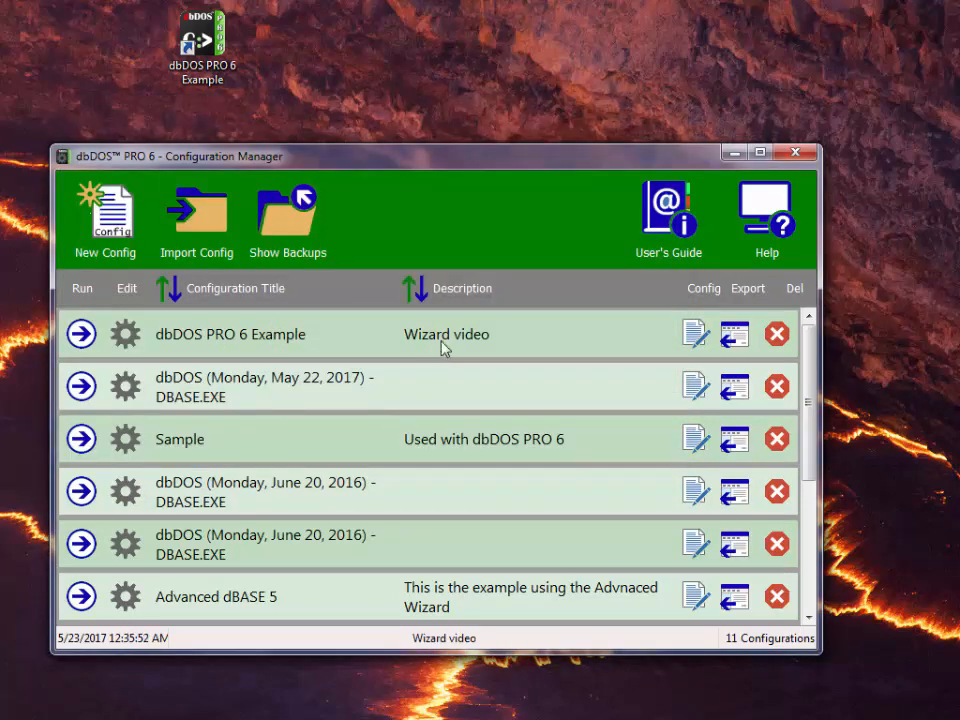
# Edit the dbDOS PRO 6 Example configuration so that it automatically launches C:\DBINFO.EXE
pyautogui.click(125, 345)
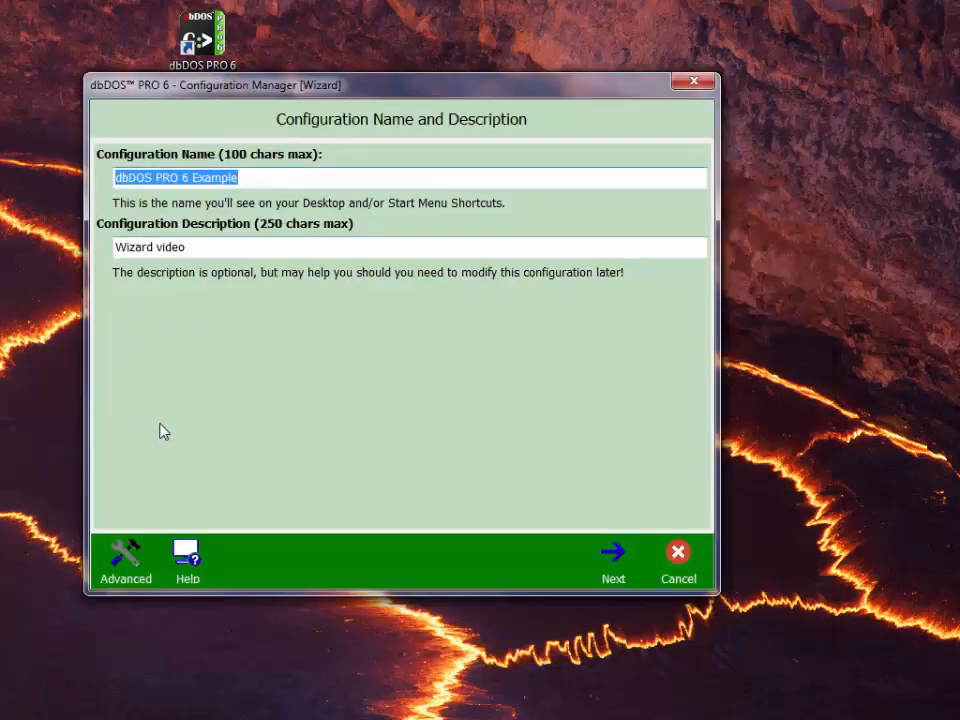
pyautogui.click(611, 562)
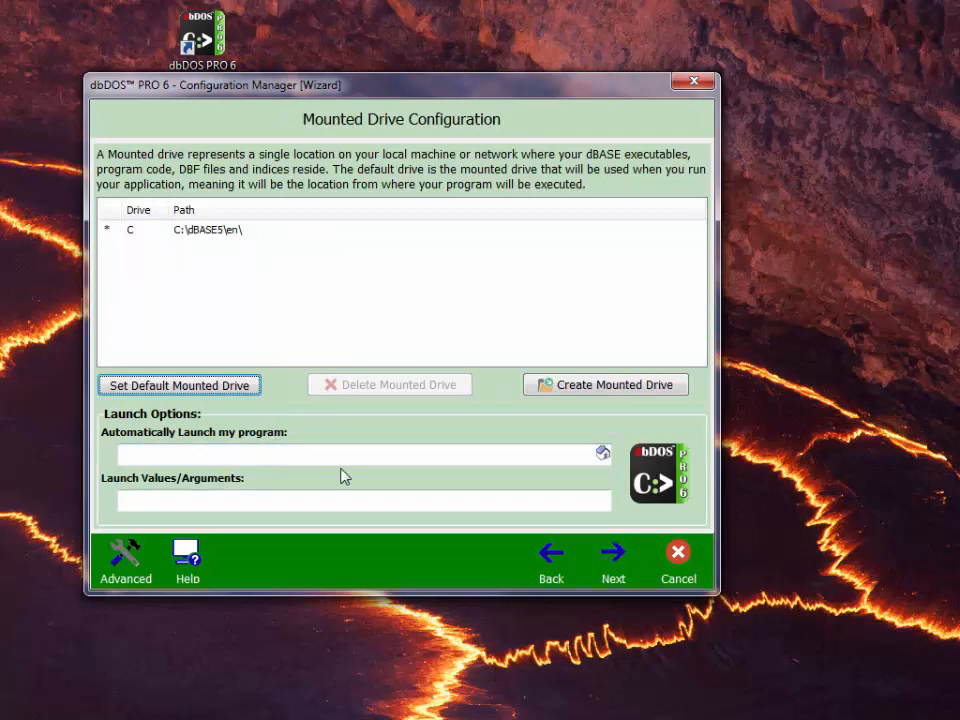
pyautogui.click(603, 455)
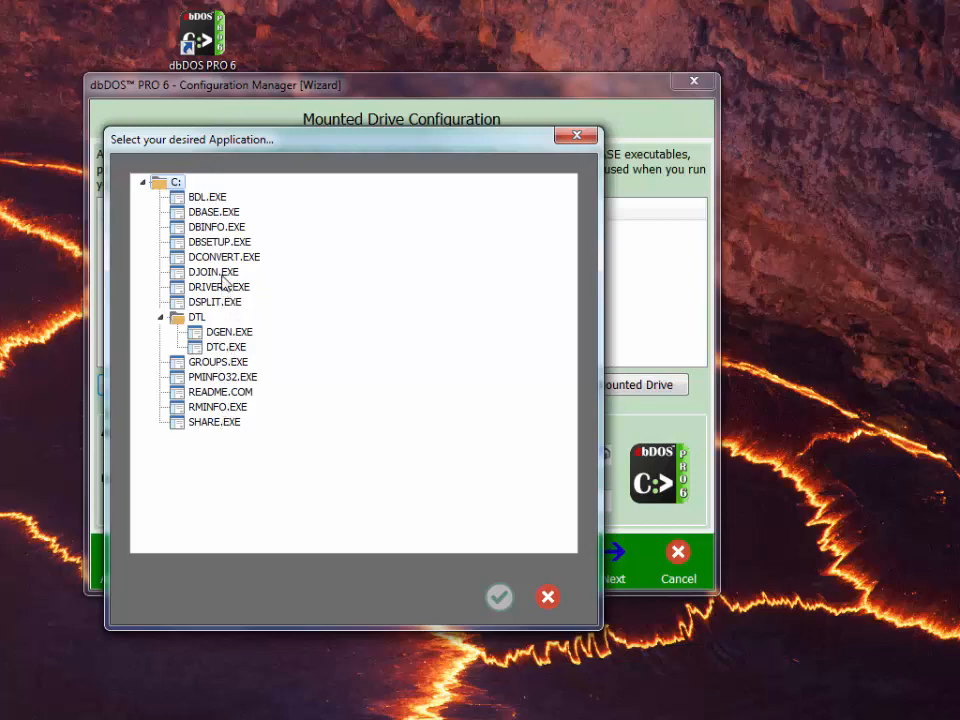
pyautogui.click(216, 227)
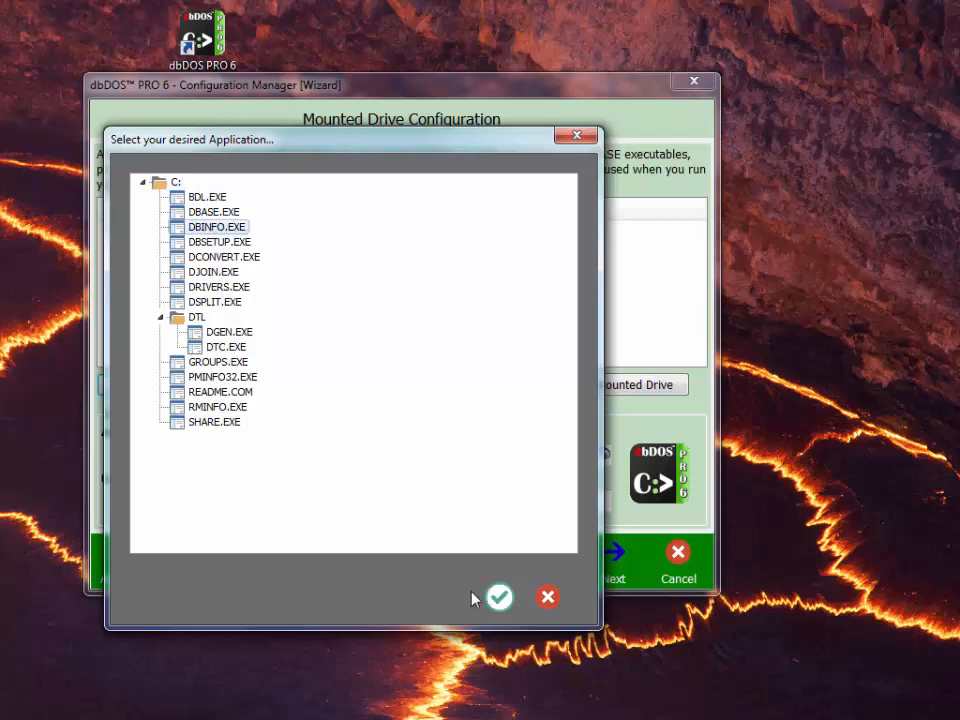
pyautogui.click(497, 599)
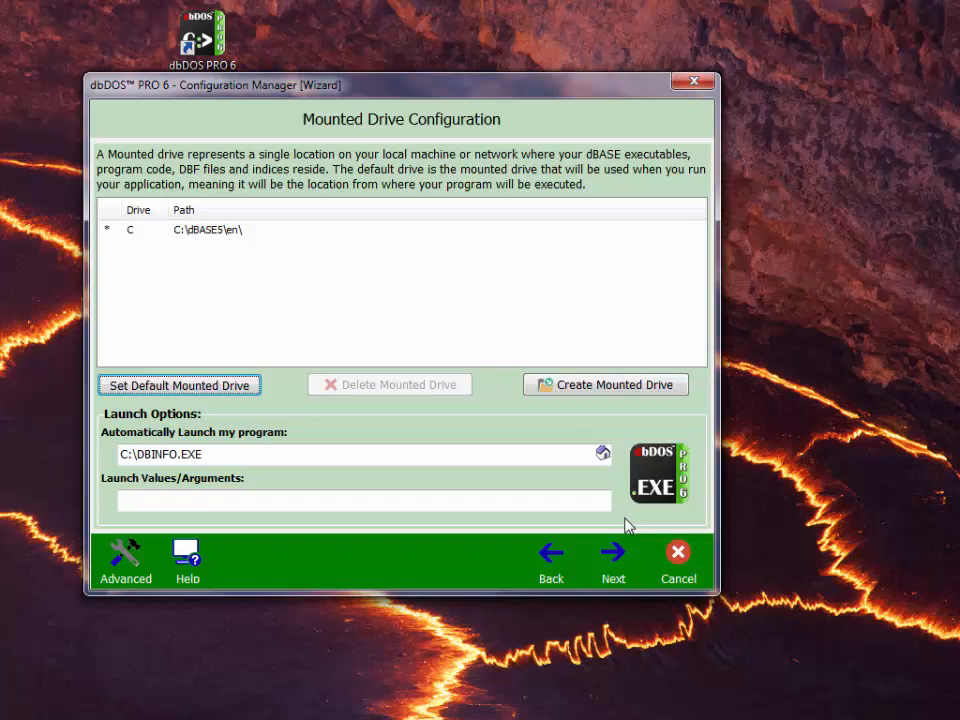
# Continue to the display options and set the configuration's resolution to 1024x768*
pyautogui.click(613, 556)
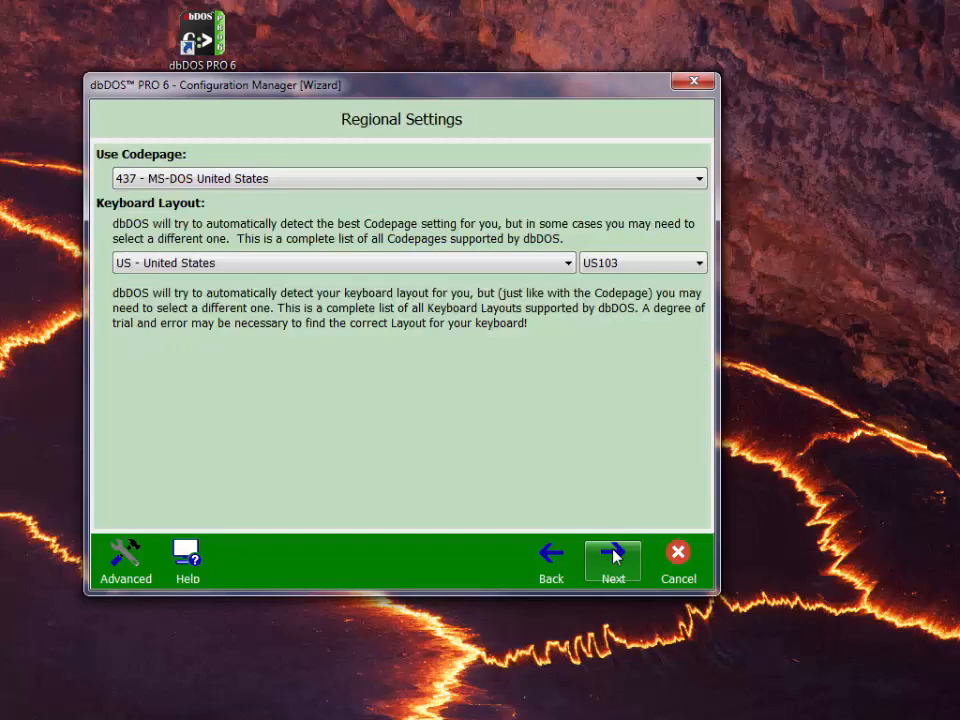
pyautogui.click(613, 556)
pyautogui.click(614, 557)
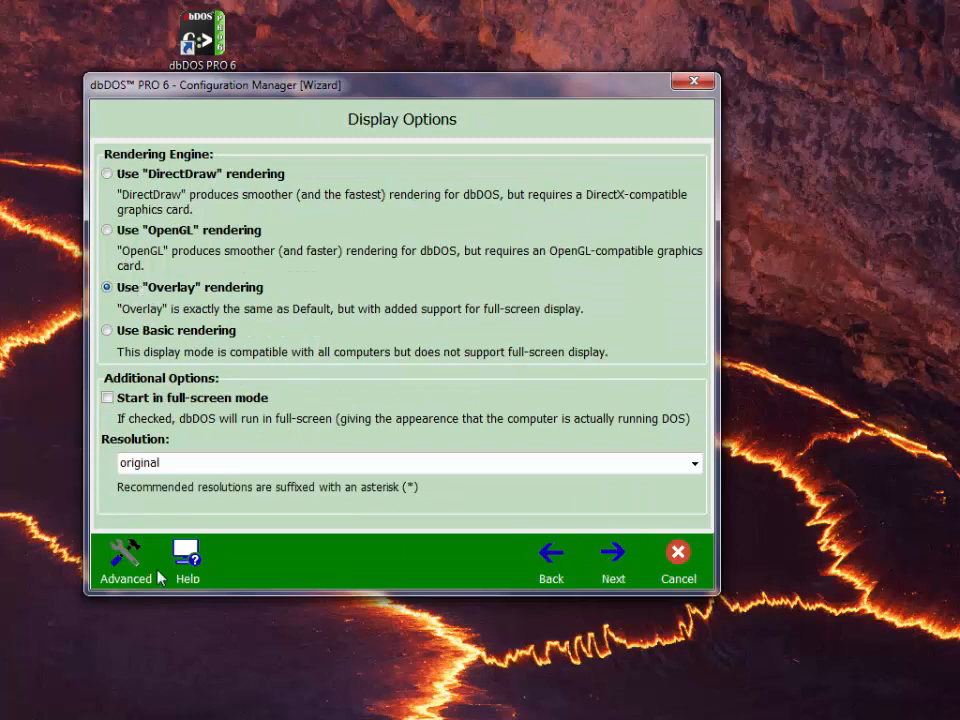
pyautogui.click(259, 462)
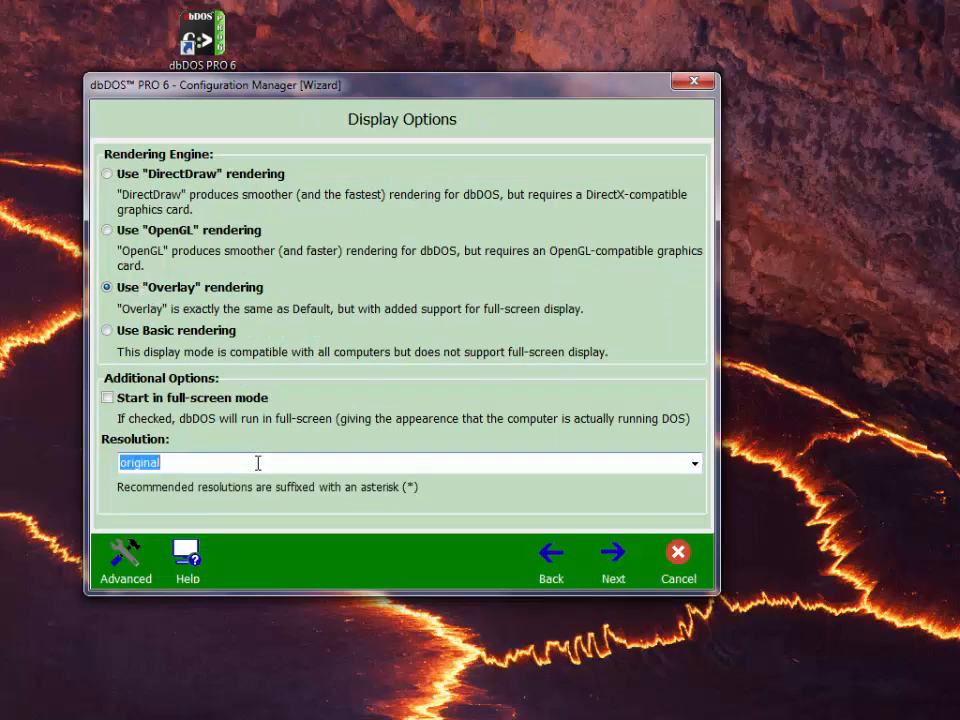
pyautogui.click(695, 464)
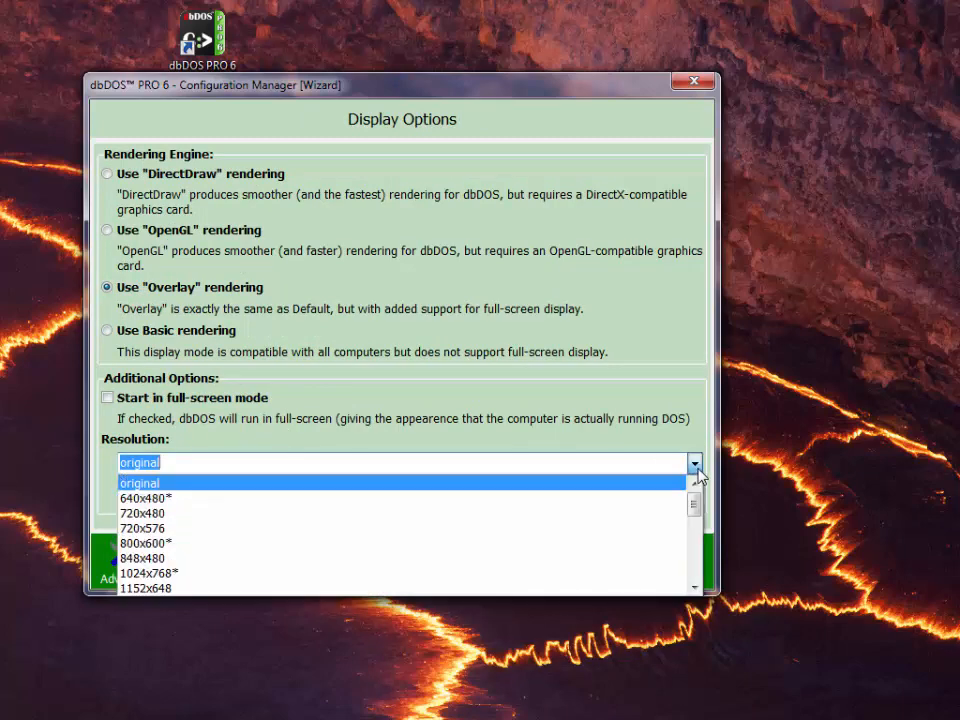
pyautogui.click(279, 573)
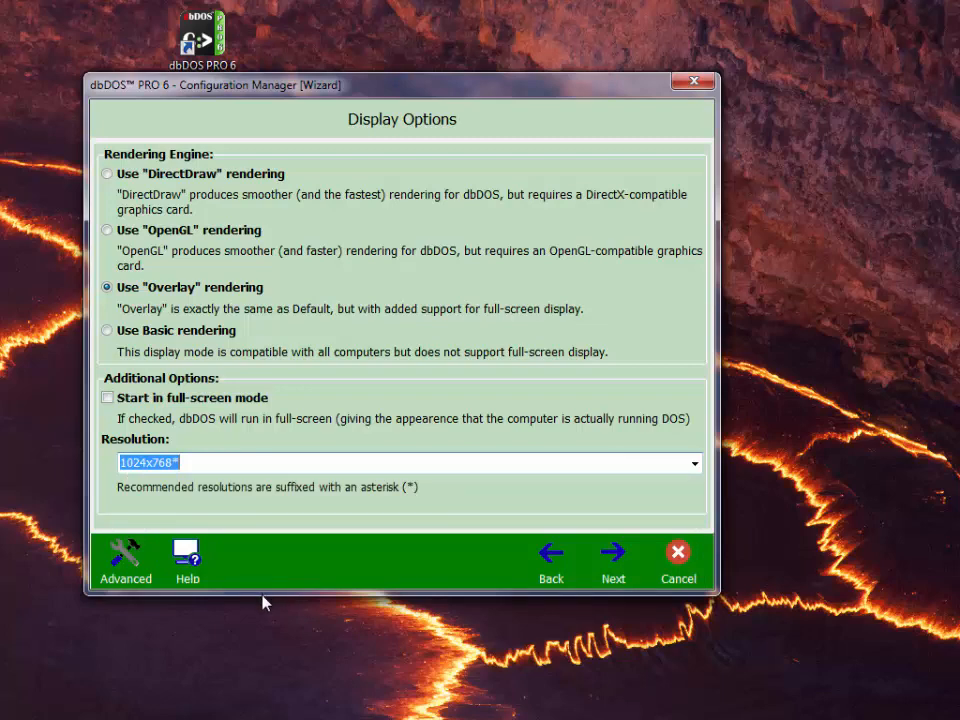
# Keep the desktop shortcut option and complete the wizard to save the dbDOS PRO 6 Example configuration
pyautogui.click(602, 566)
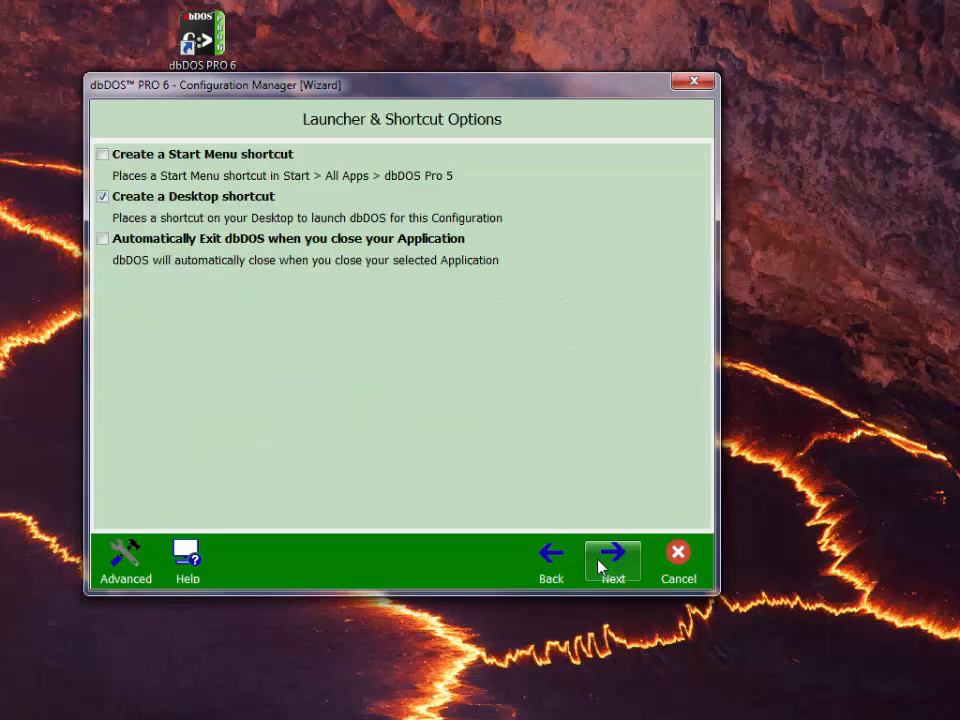
pyautogui.click(600, 567)
pyautogui.click(601, 567)
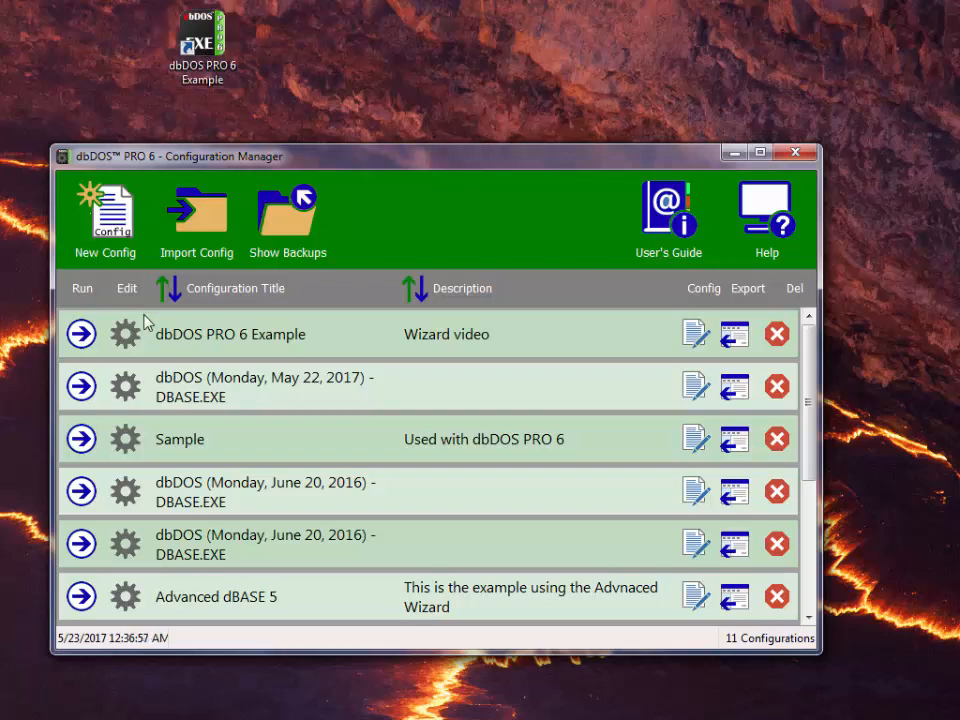
# Run the dbDOS PRO 6 Example configuration and examine the DBINFO pages, going forward to dbasedos.ini and back to General Information
pyautogui.click(81, 334)
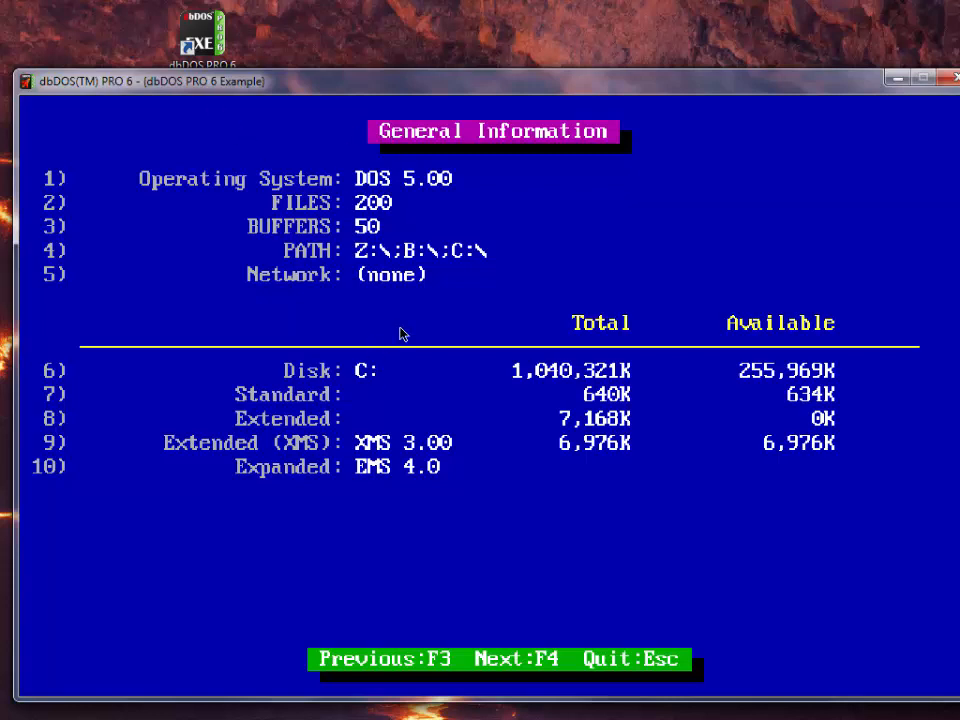
pyautogui.press('F4')
pyautogui.press('F4')
pyautogui.press('F4')
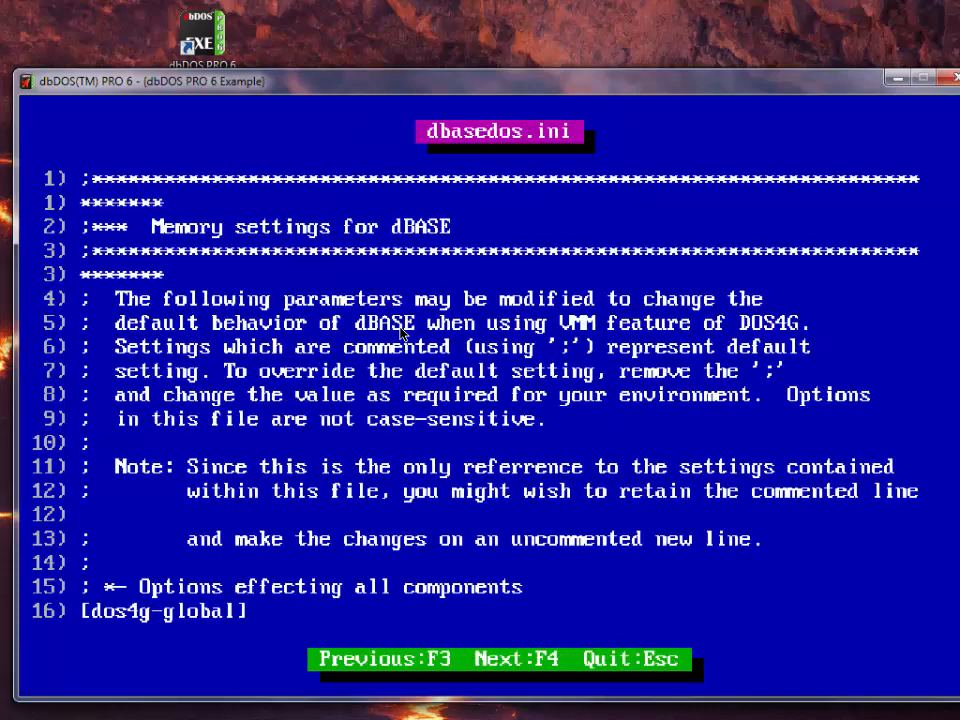
pyautogui.press('F3')
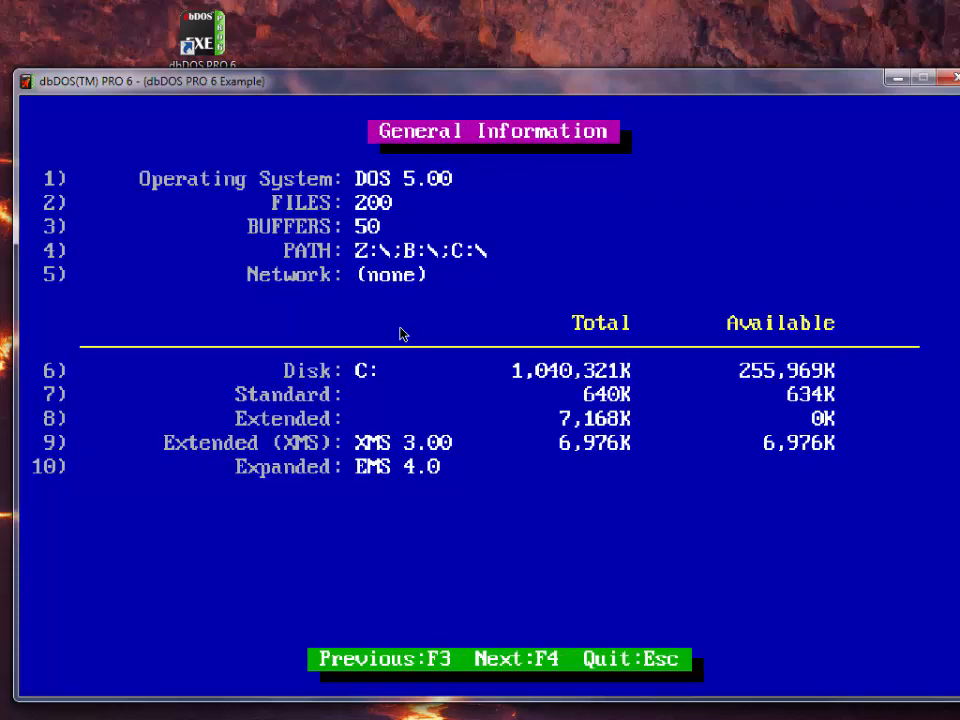
pyautogui.press('F3')
# Quit DBINFO and end the dbDOS session with the exit command
pyautogui.press('Escape')
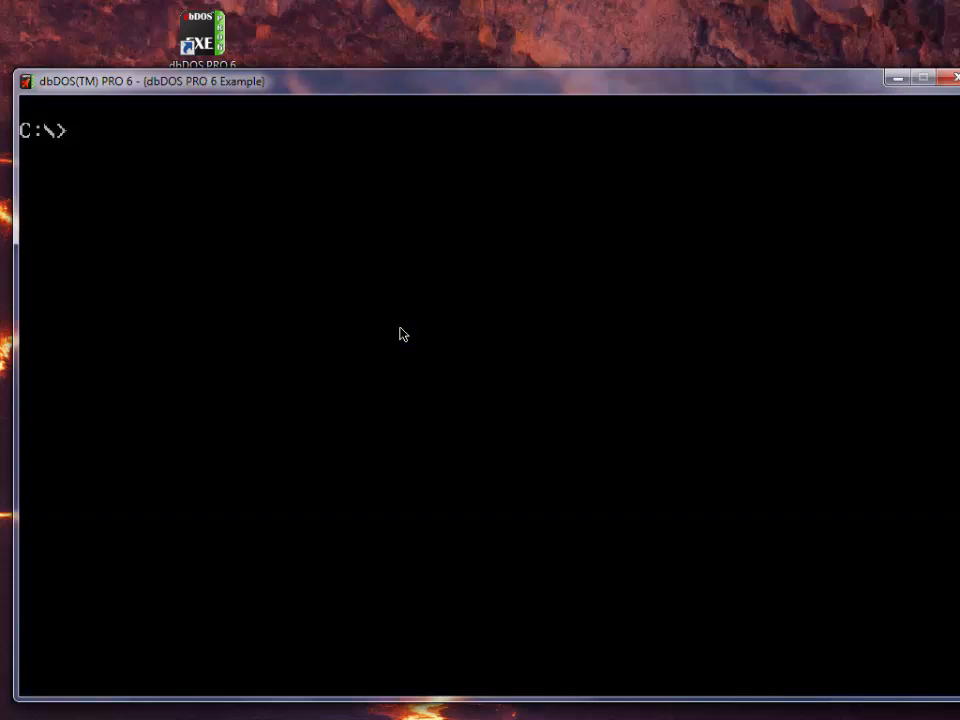
pyautogui.write('exit')
pyautogui.press('Return')
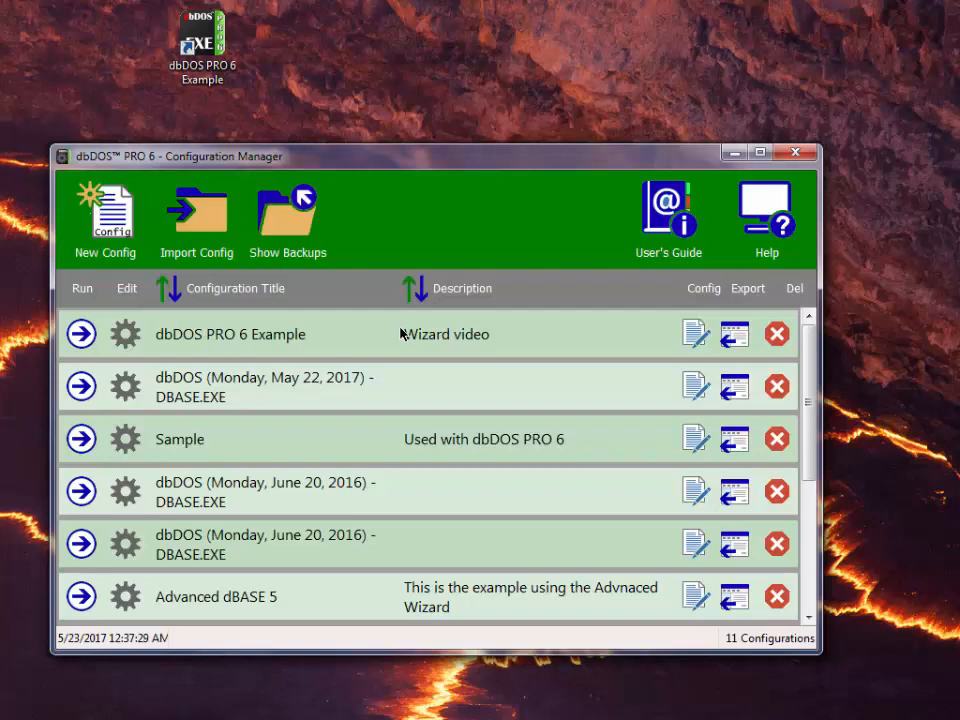
# Edit the dbDOS PRO 6 Example configuration to use "DirectDraw" rendering, then complete the wizard to save it
pyautogui.click(125, 350)
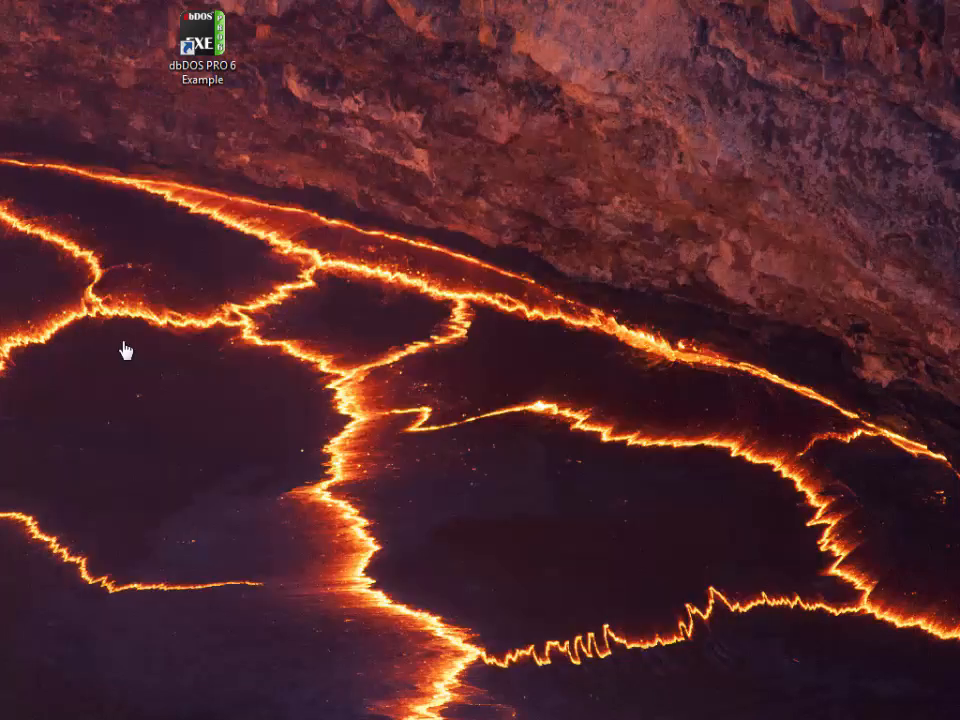
pyautogui.click(617, 556)
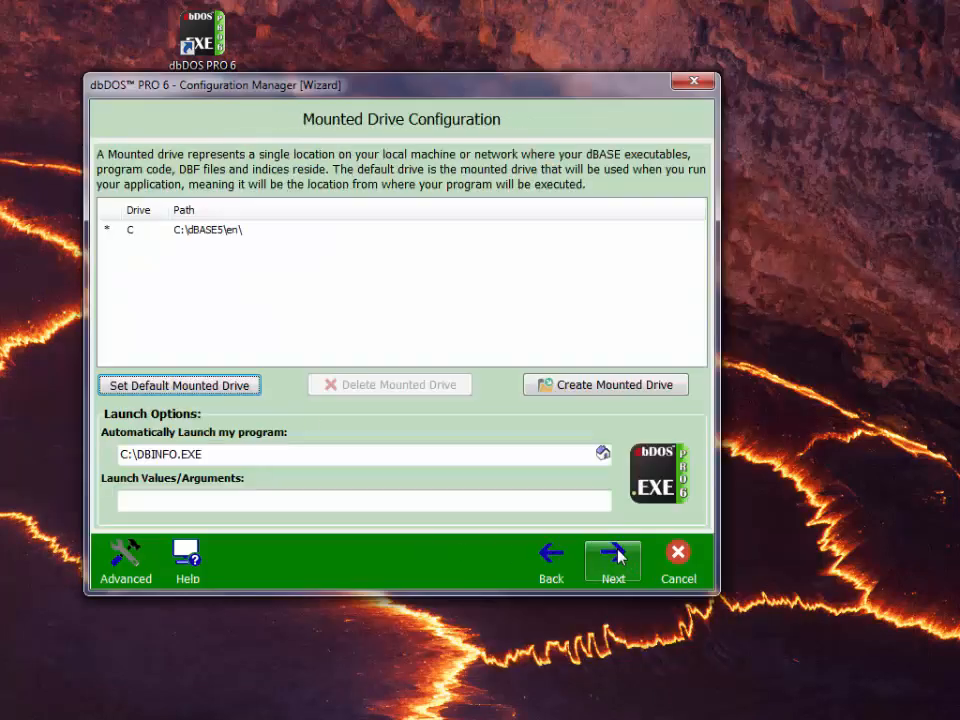
pyautogui.click(617, 556)
pyautogui.click(617, 556)
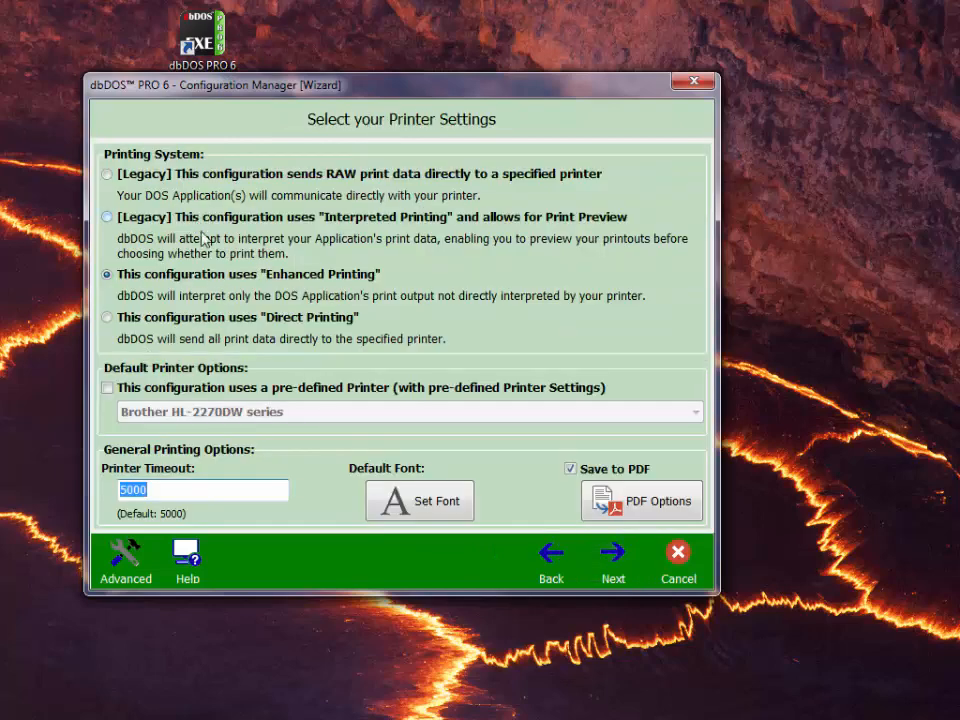
pyautogui.click(613, 556)
pyautogui.click(188, 198)
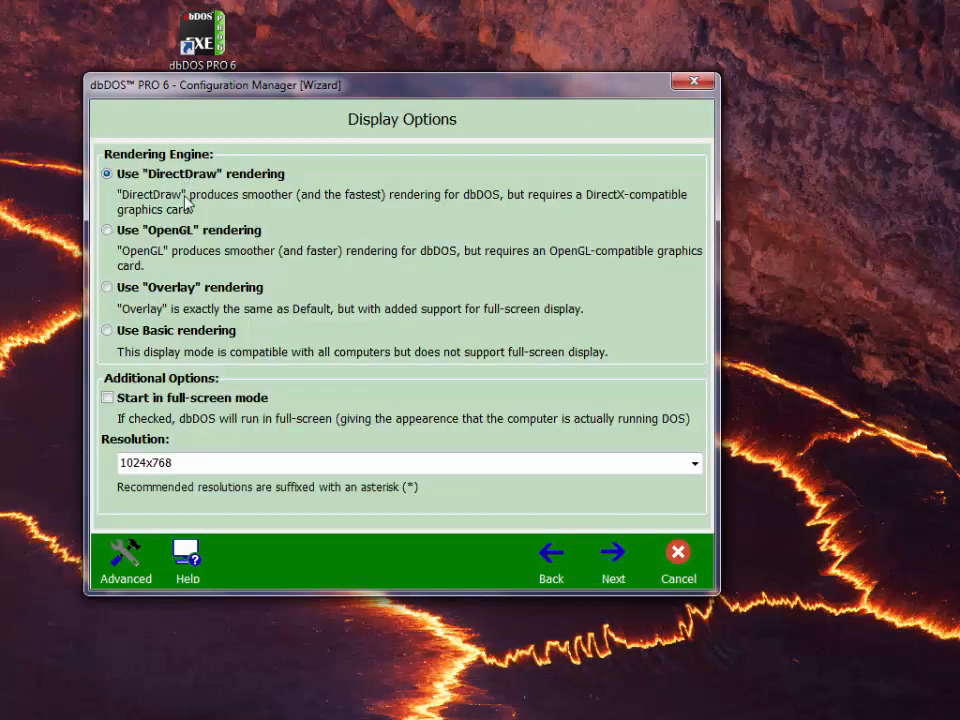
pyautogui.click(628, 564)
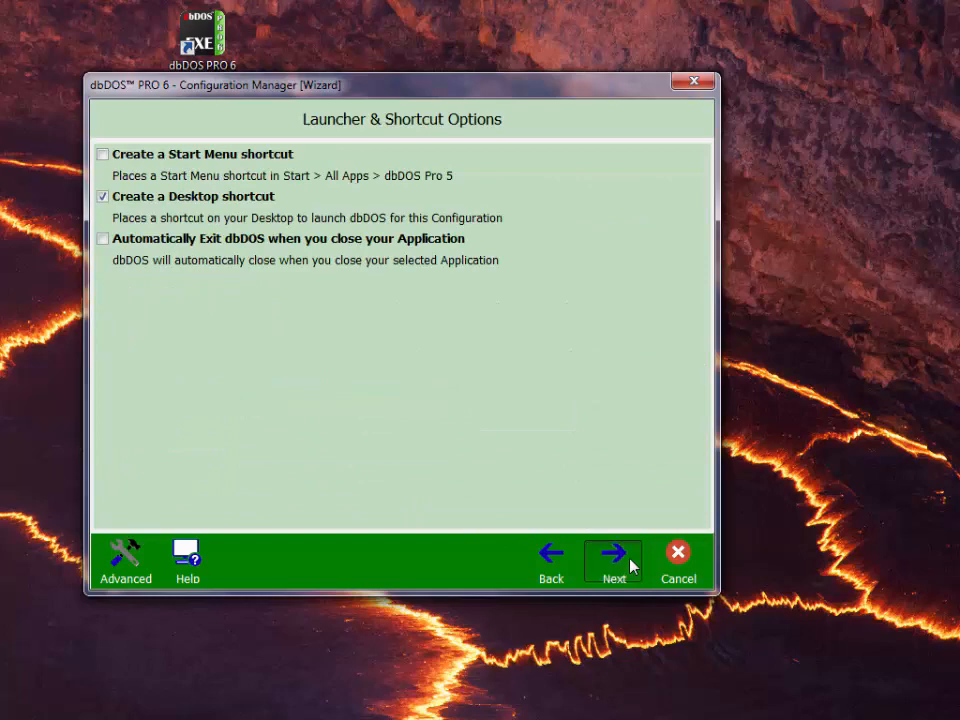
pyautogui.click(630, 566)
pyautogui.click(630, 567)
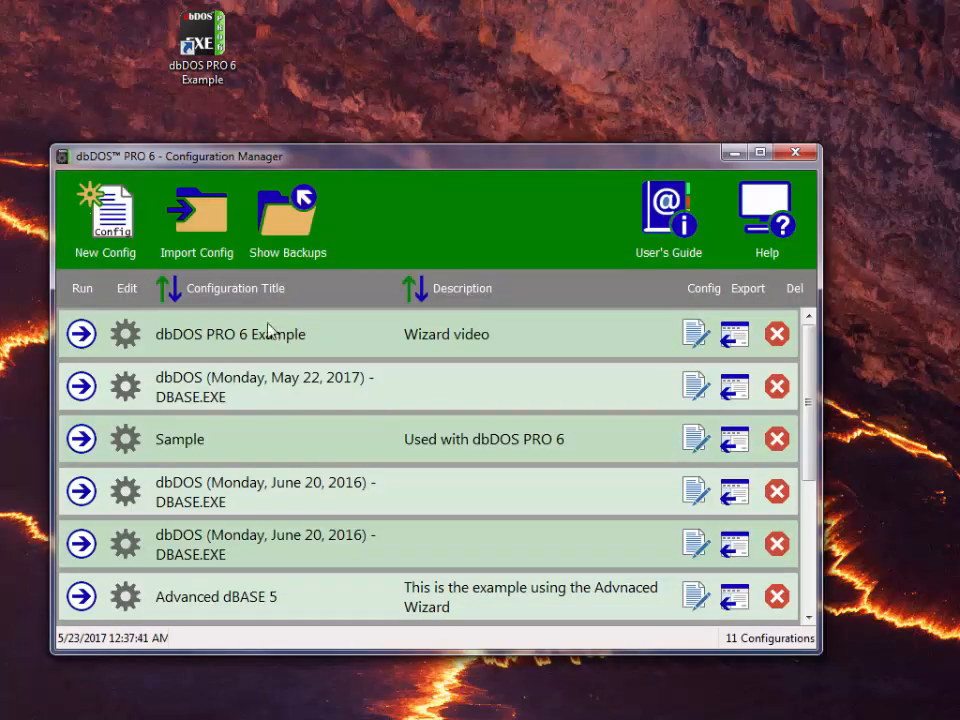
# Run the edited dbDOS PRO 6 Example configuration and page through the DBINFO screens, including Z:\autoexec.bat and dbasedos.ini
pyautogui.click(80, 336)
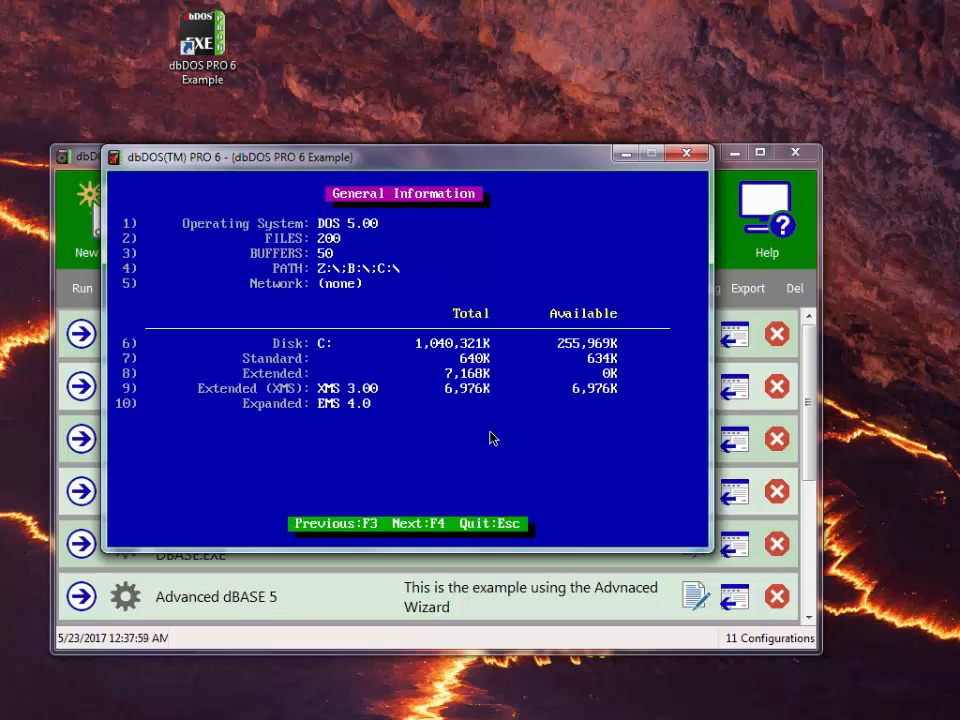
pyautogui.press('F4')
pyautogui.press('F4')
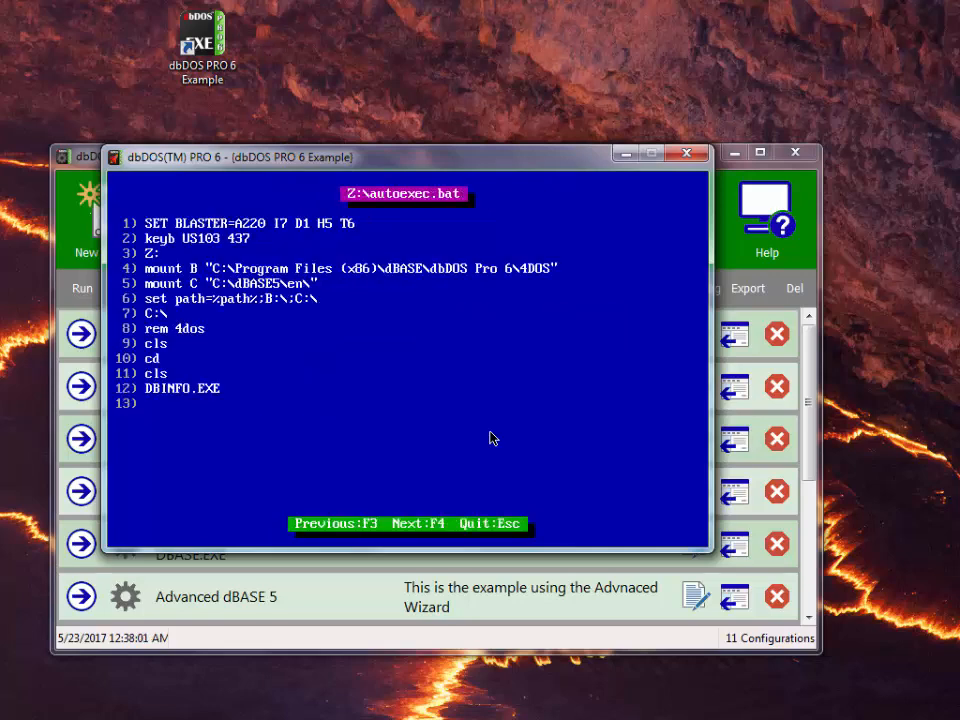
pyautogui.press('F4')
pyautogui.press('F4')
pyautogui.press('F4')
pyautogui.press('F4')
pyautogui.press('F4')
pyautogui.press('F4')
pyautogui.press('F4')
pyautogui.press('F4')
pyautogui.press('F4')
pyautogui.press('F4')
pyautogui.press('F4')
pyautogui.press('F4')
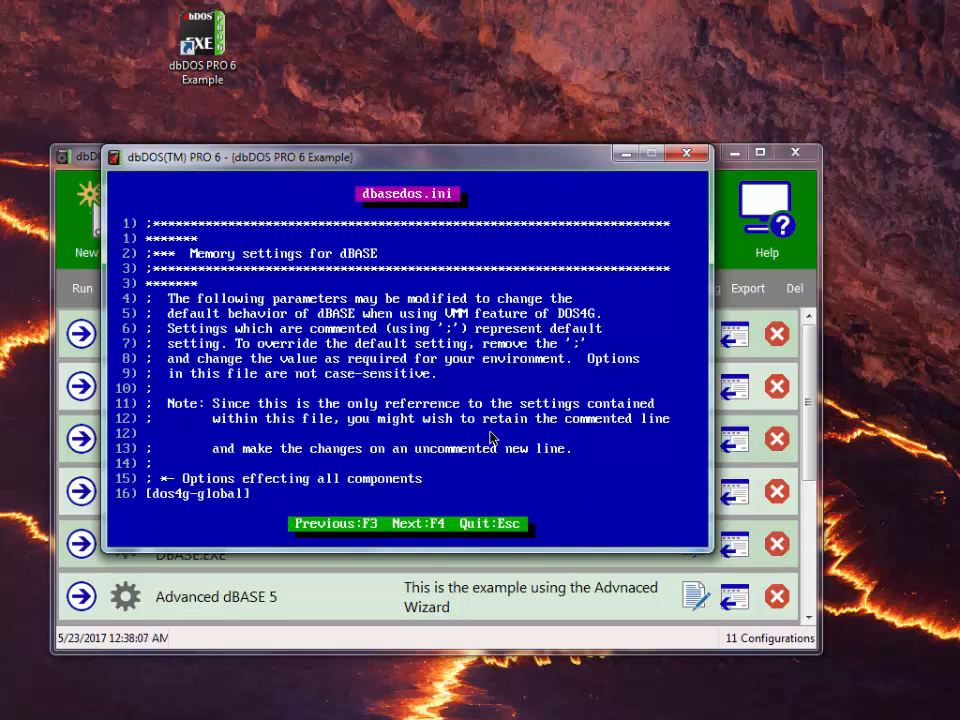
# Quit DBINFO and return to the Configuration Manager with the exit command
pyautogui.press('Escape')
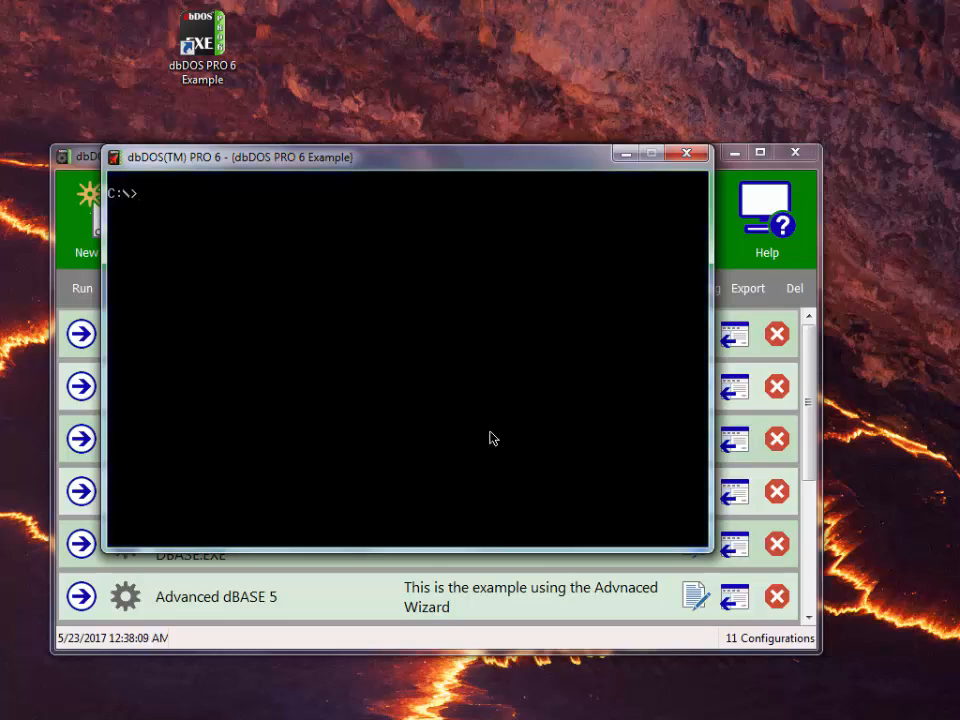
pyautogui.write('exit')
pyautogui.press('Return')
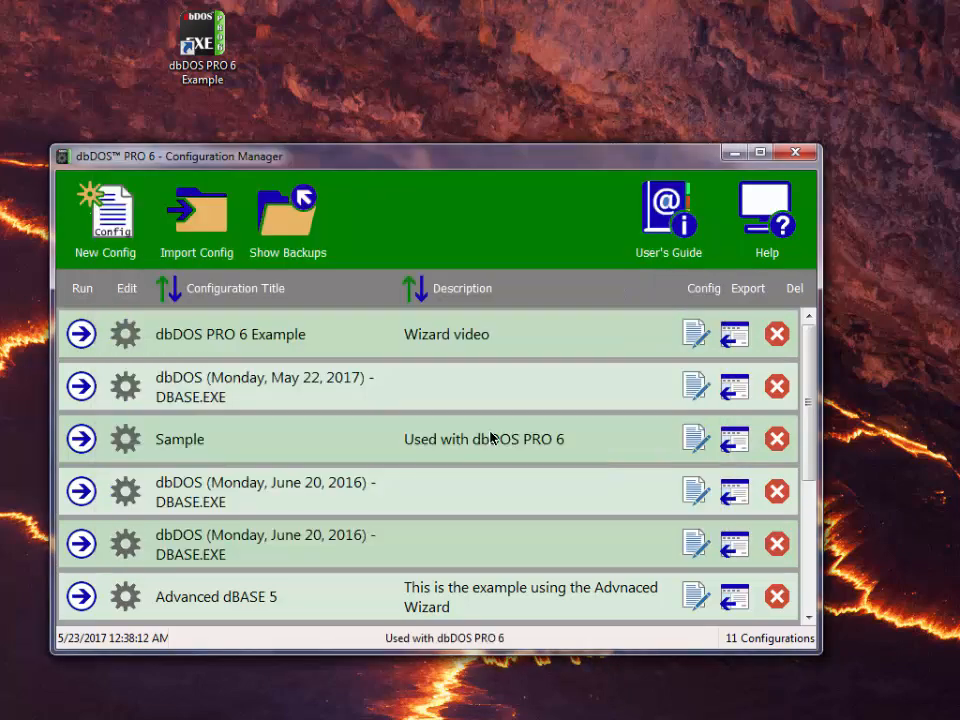
# Run dbDOS PRO 6 Example again, reposition its window over the Configuration Manager, and close dbDOS directly while DBINFO is running, confirming the exit
pyautogui.click(79, 334)
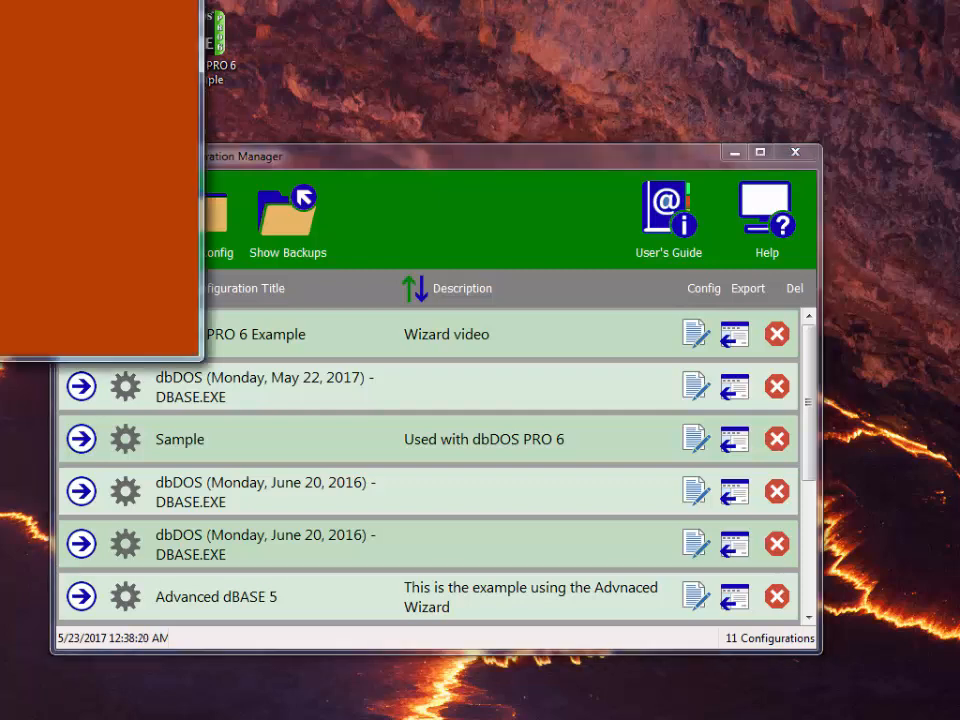
pyautogui.moveTo(0, 0); pyautogui.dragTo(260, 386)
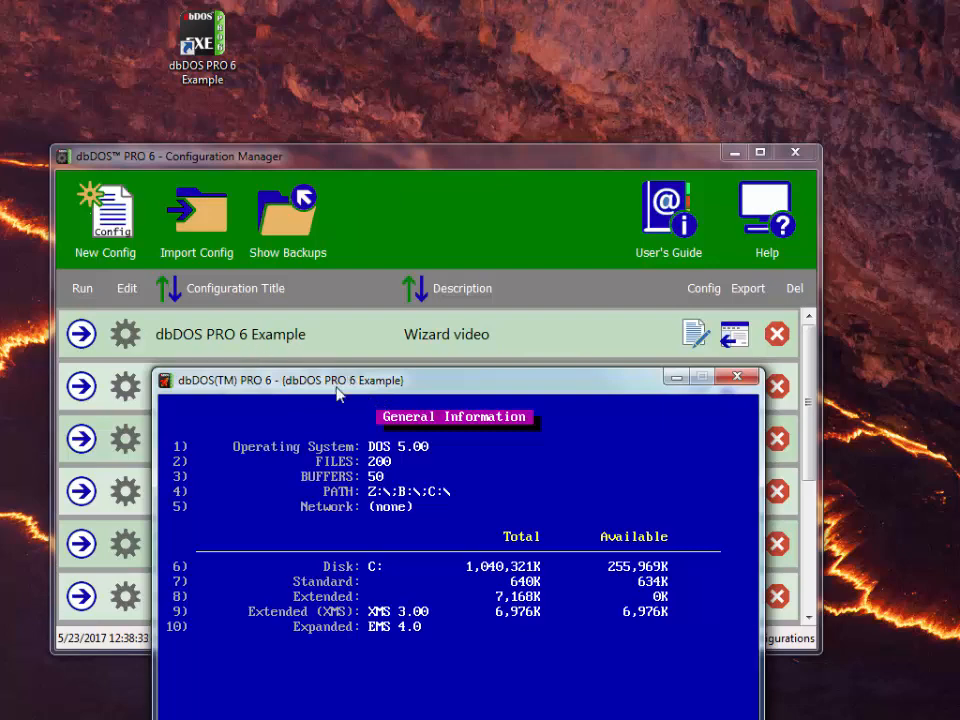
pyautogui.moveTo(326, 382); pyautogui.dragTo(287, 217)
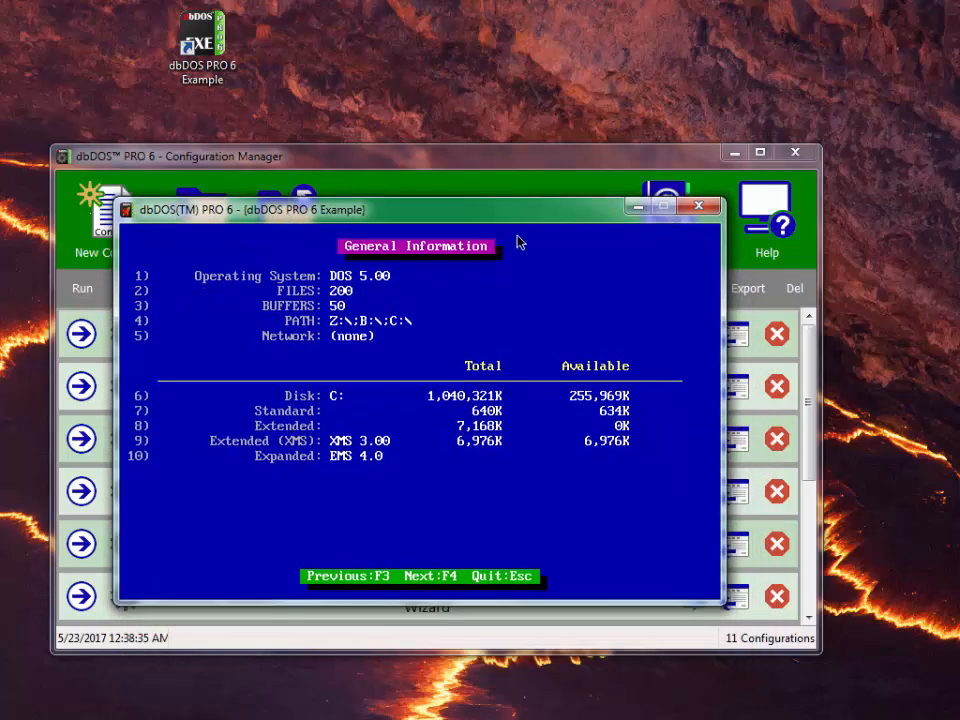
pyautogui.click(699, 210)
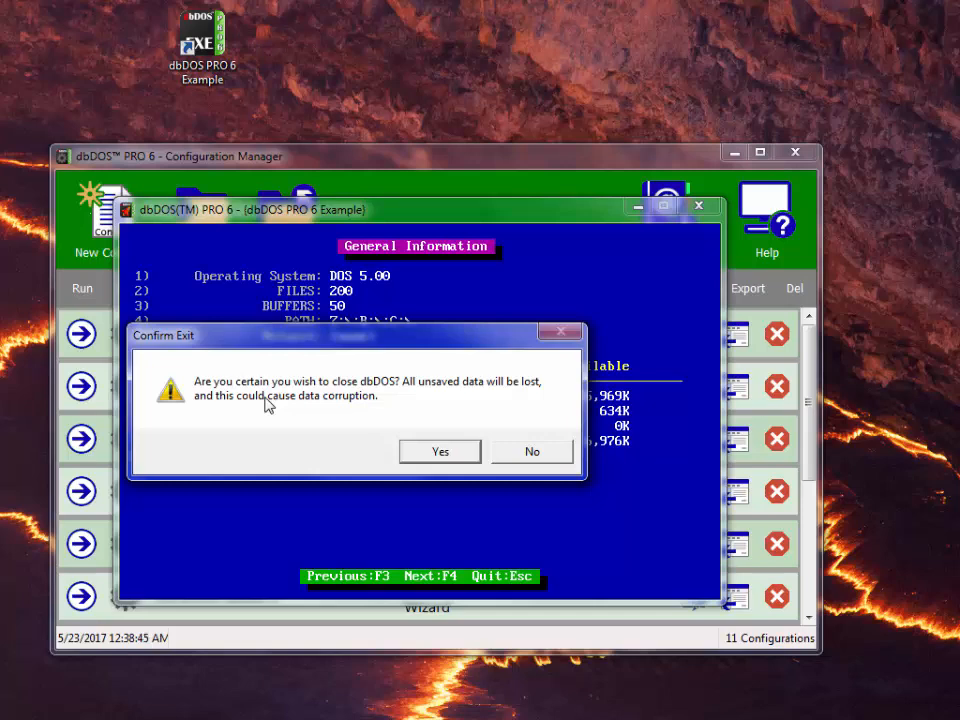
pyautogui.click(450, 451)
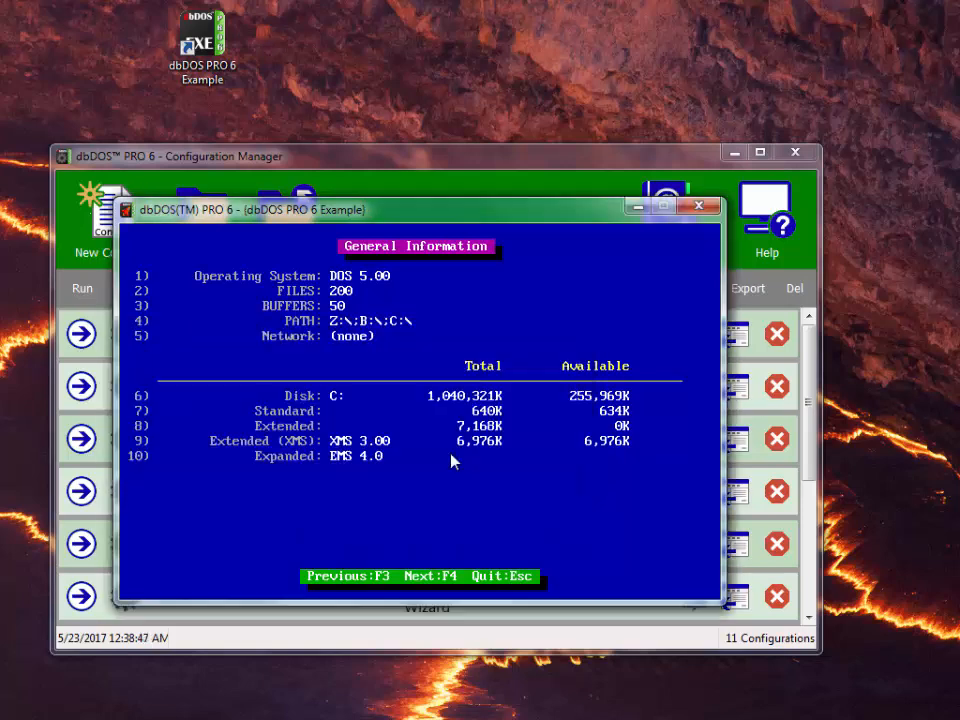